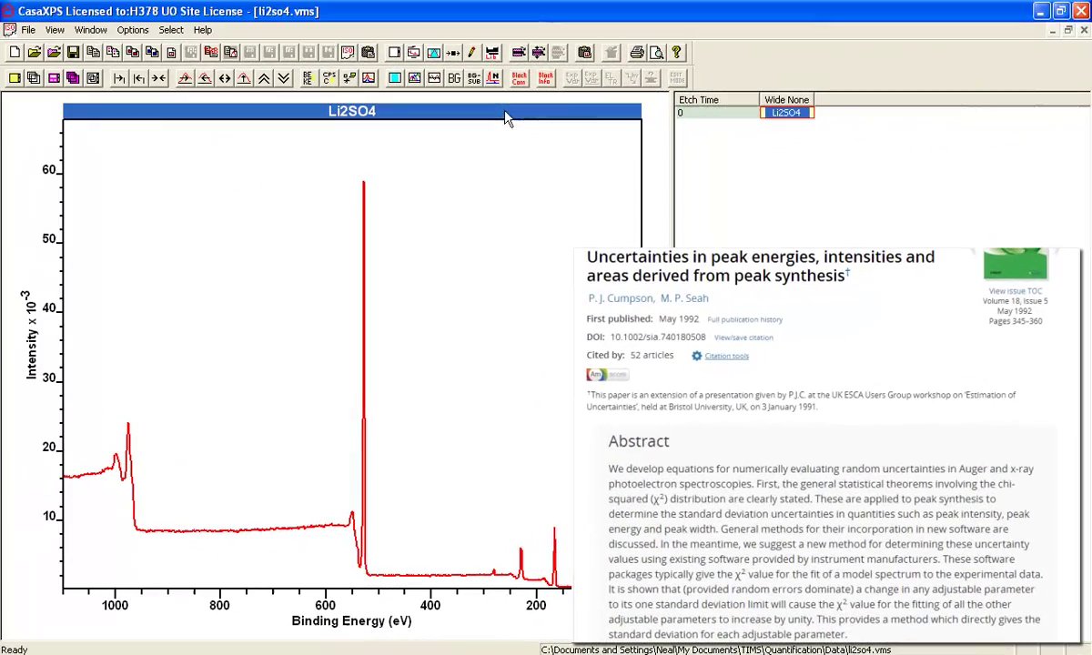
Step: Open the Element Library alongside the Li2SO4 survey spectrum
left_click(492, 52)
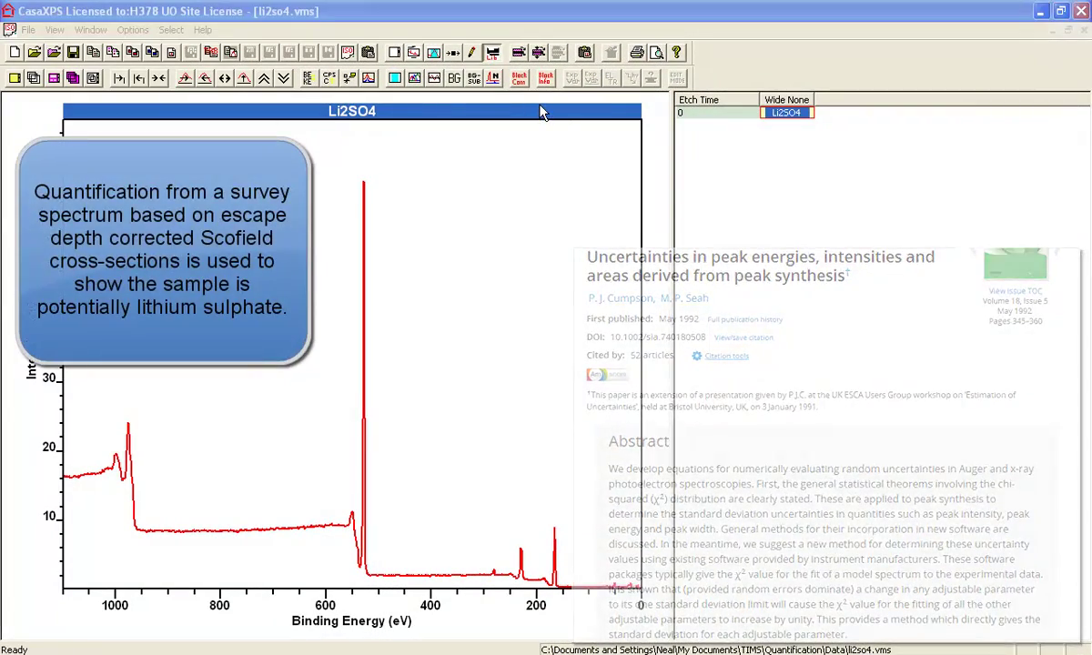
Step: Find peaks in the periodic table, adding Li and removing B and Se markers
left_click_drag(534, 125, 891, 154)
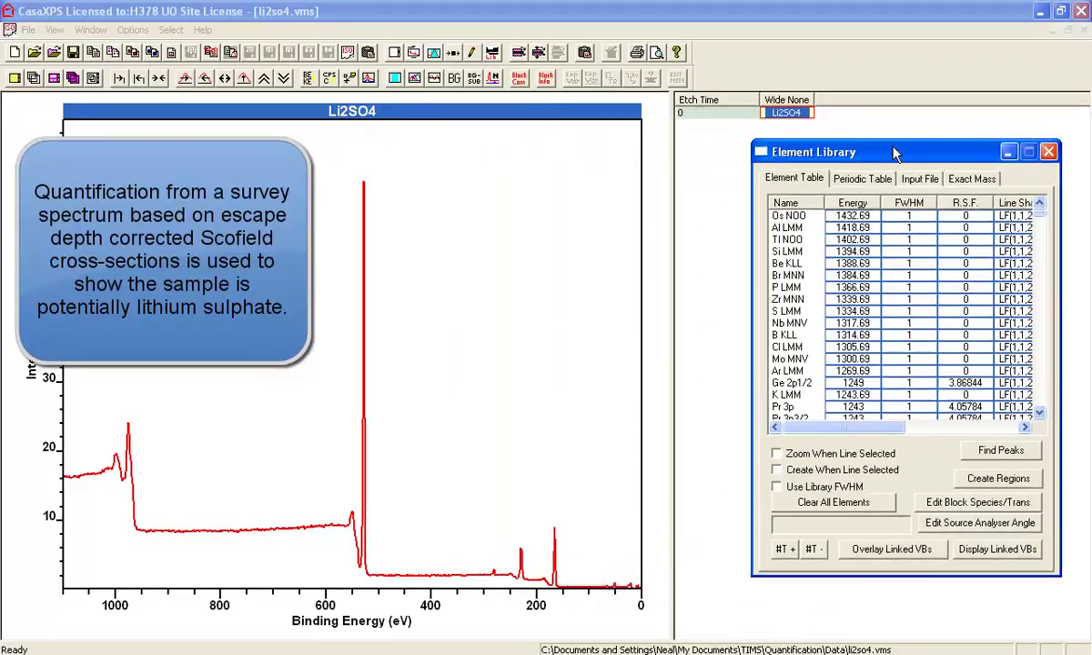
left_click(870, 179)
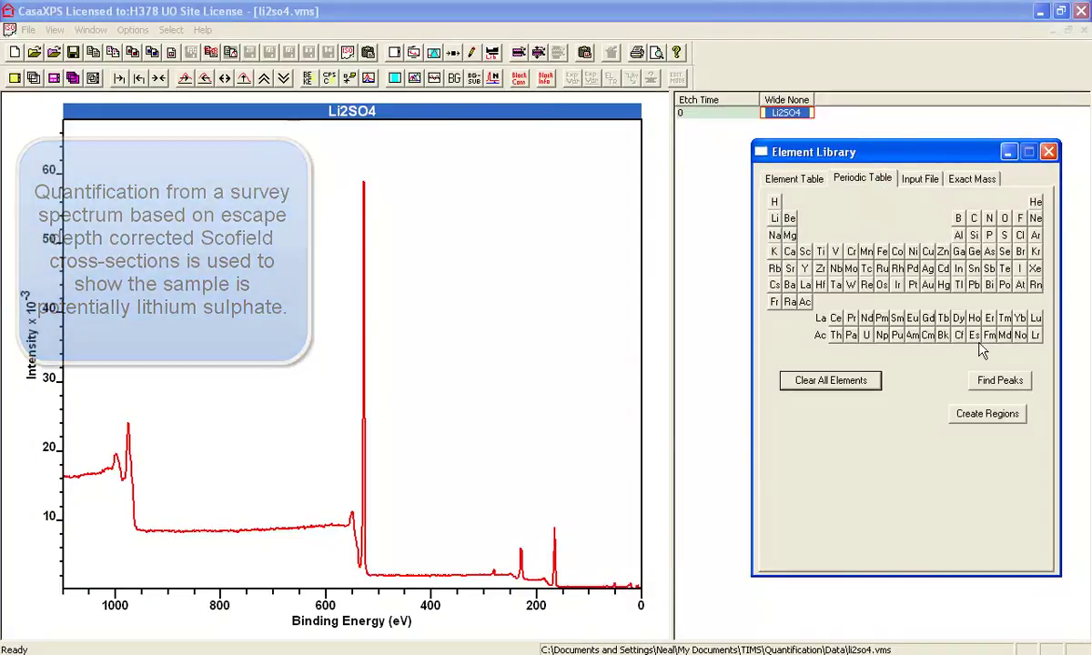
left_click(995, 379)
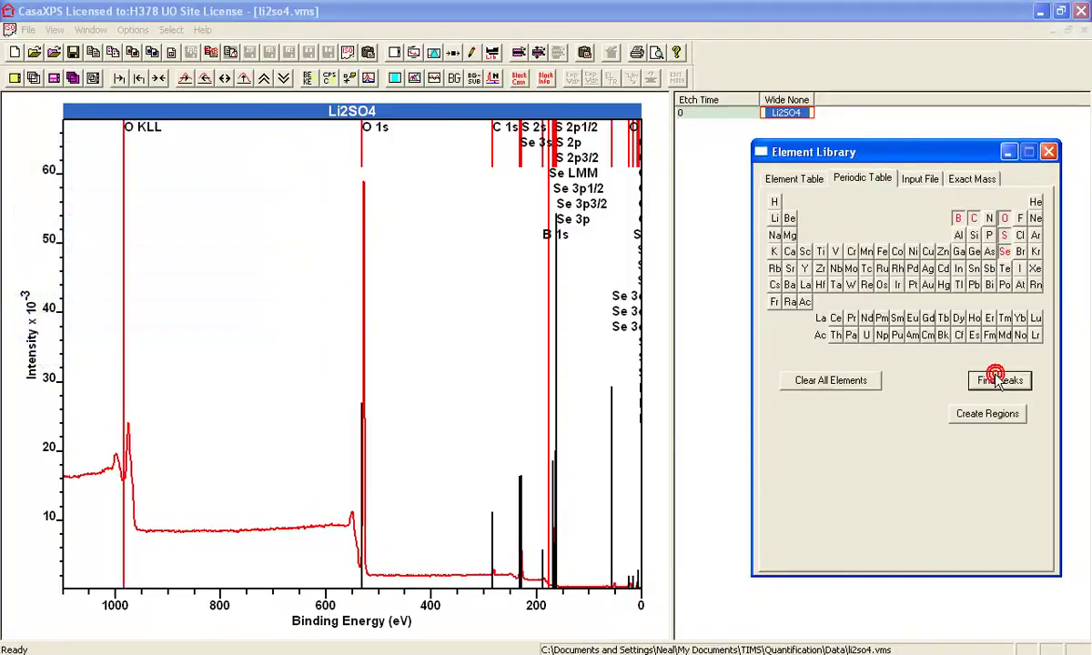
left_click(774, 218)
left_click(957, 219)
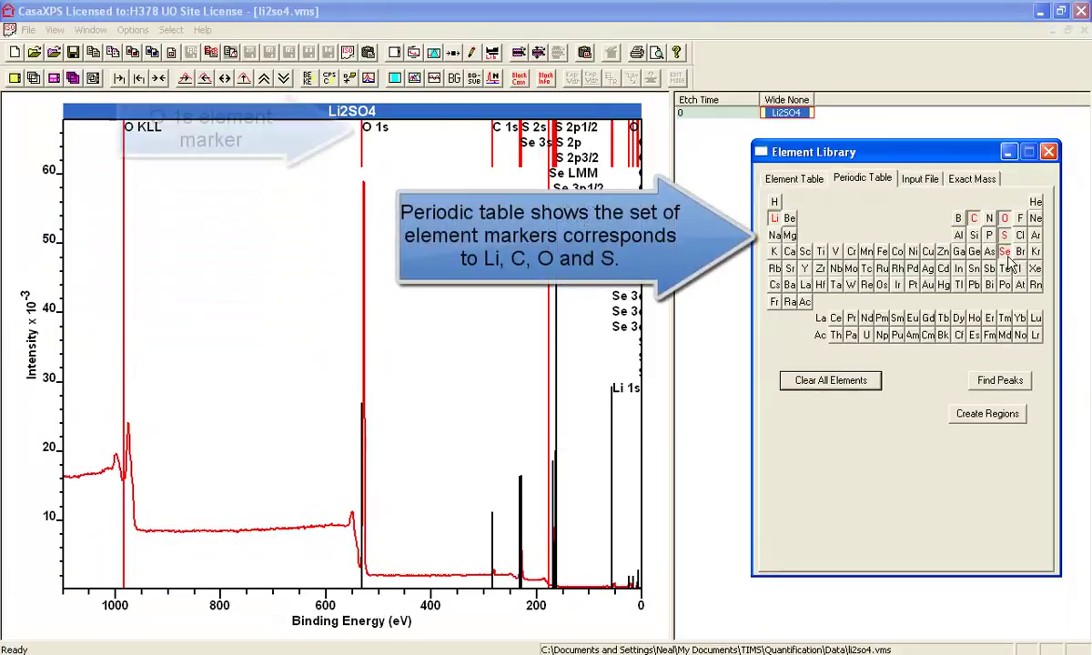
left_click(1004, 251)
Step: Create regions for O 1s, C 1s, S 2p and Li 1s, then close the library
left_click(985, 415)
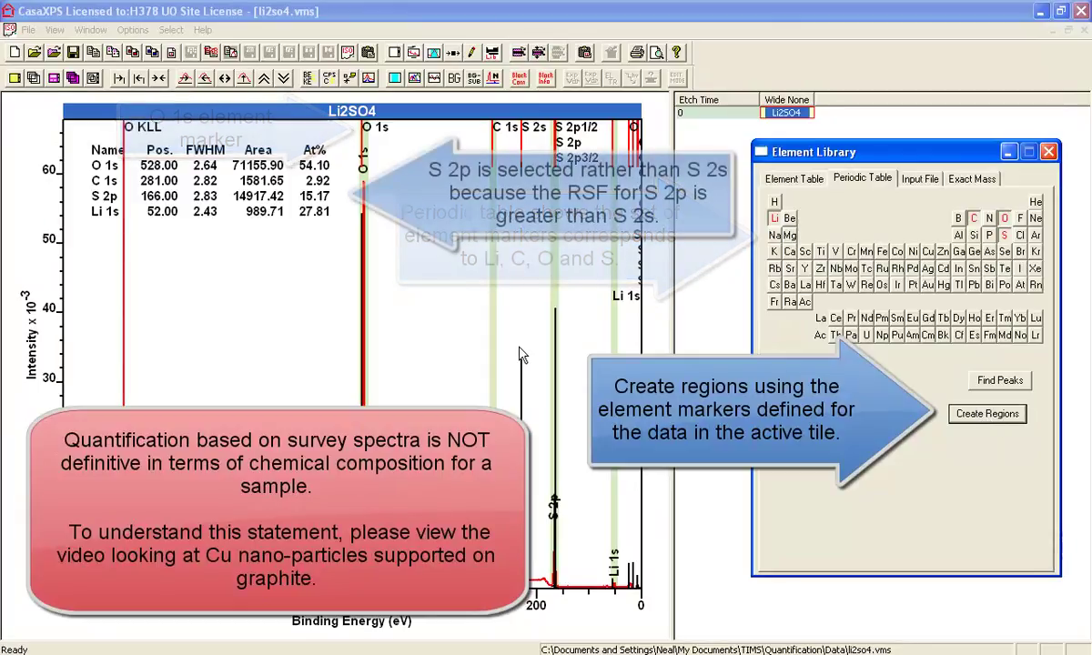
left_click(273, 291)
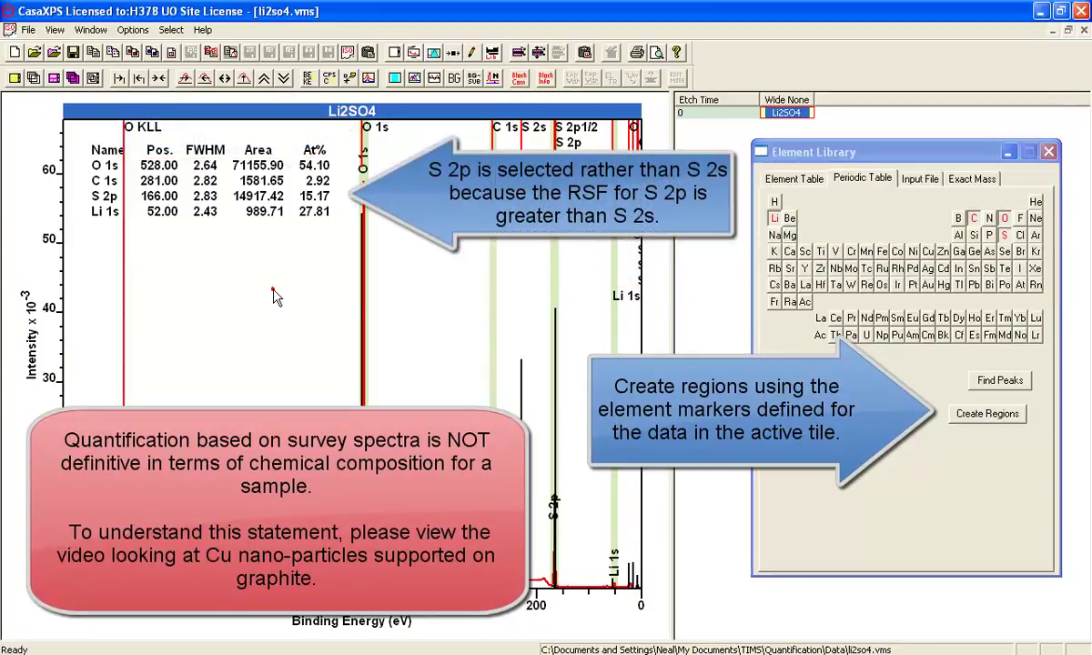
left_click(792, 179)
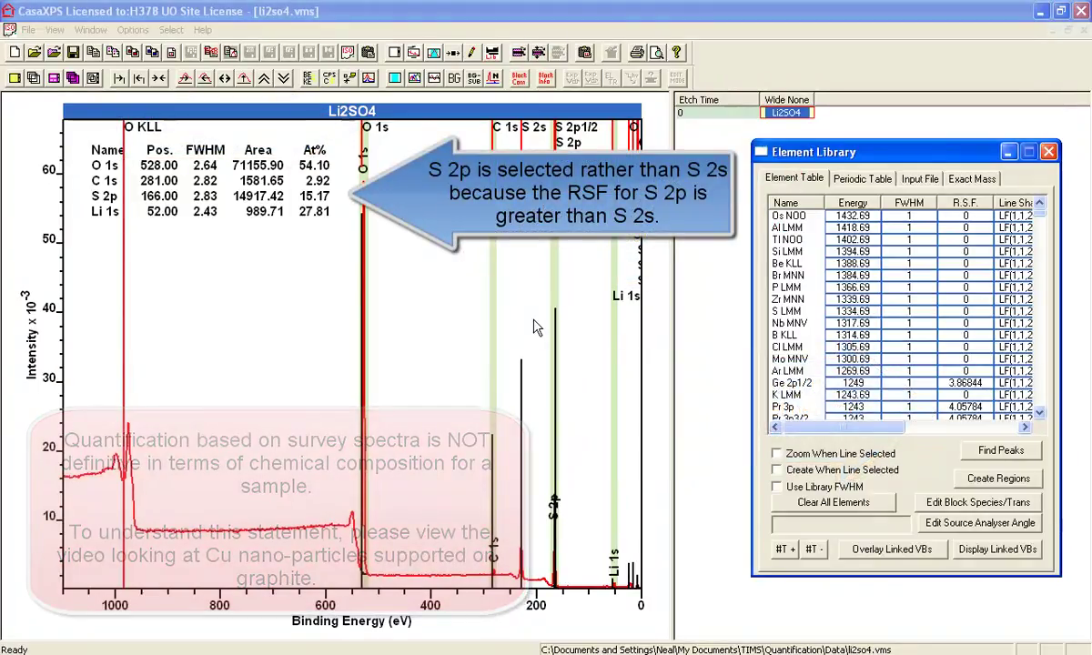
left_click(1047, 151)
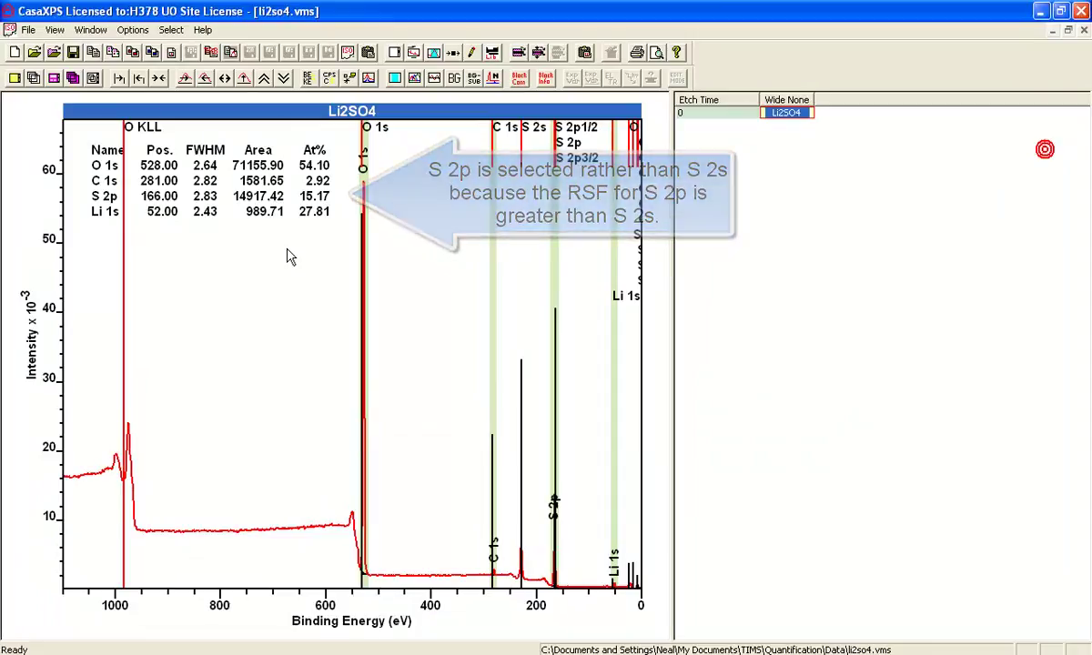
Step: Open Quantification Parameters and step the plot through the Li 1s, S 2p, C 1s and O 1s regions
left_click(434, 53)
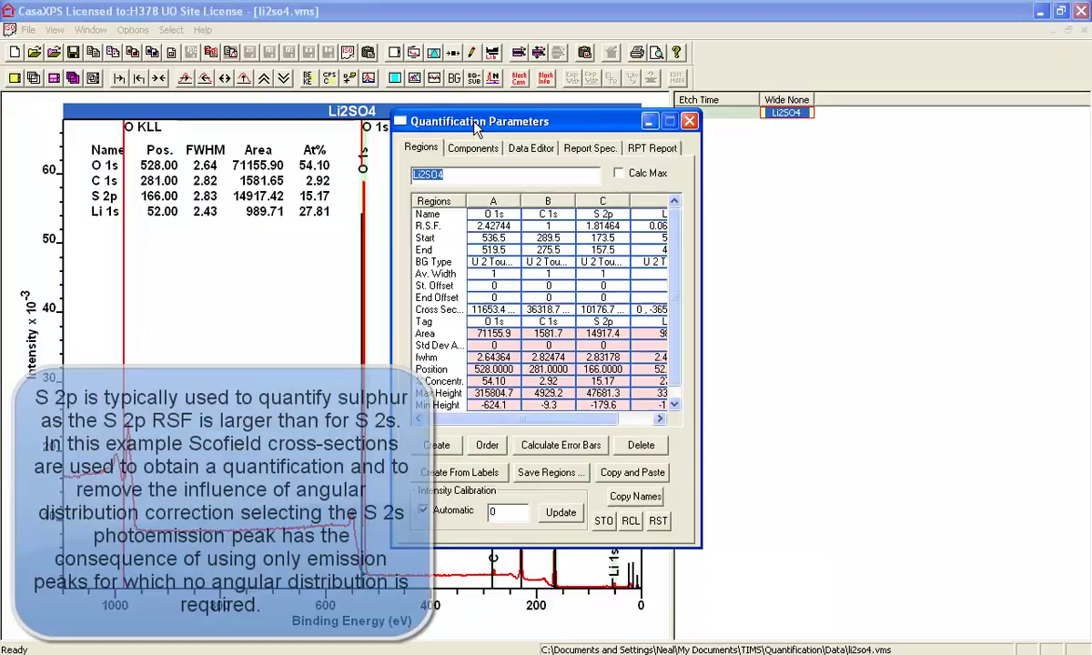
left_click_drag(476, 131, 826, 193)
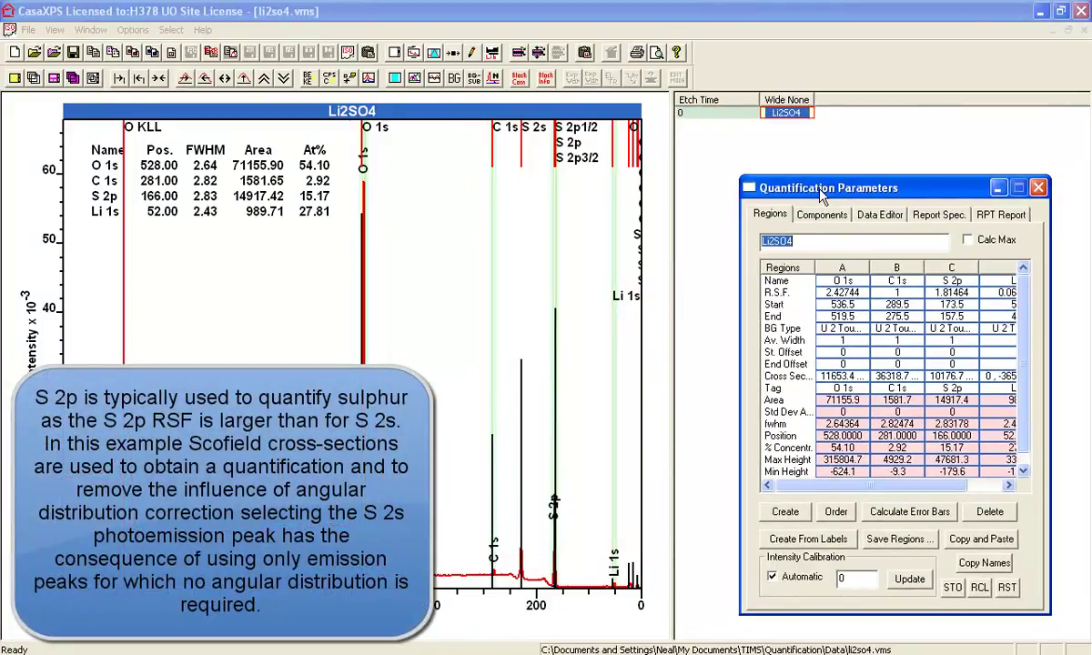
left_click(169, 104)
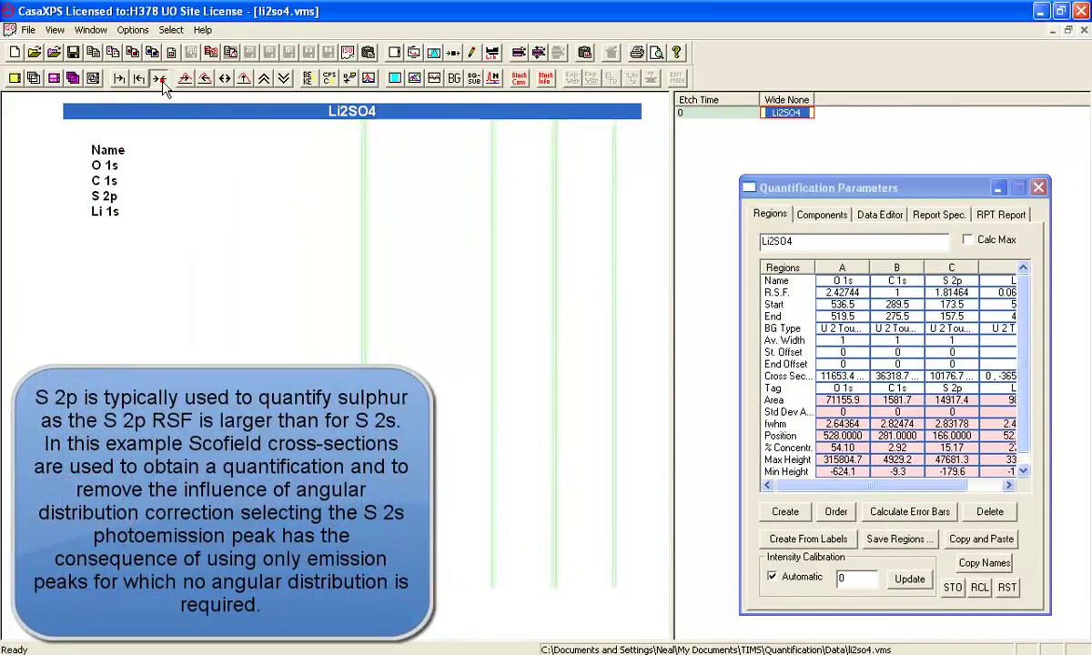
left_click(141, 79)
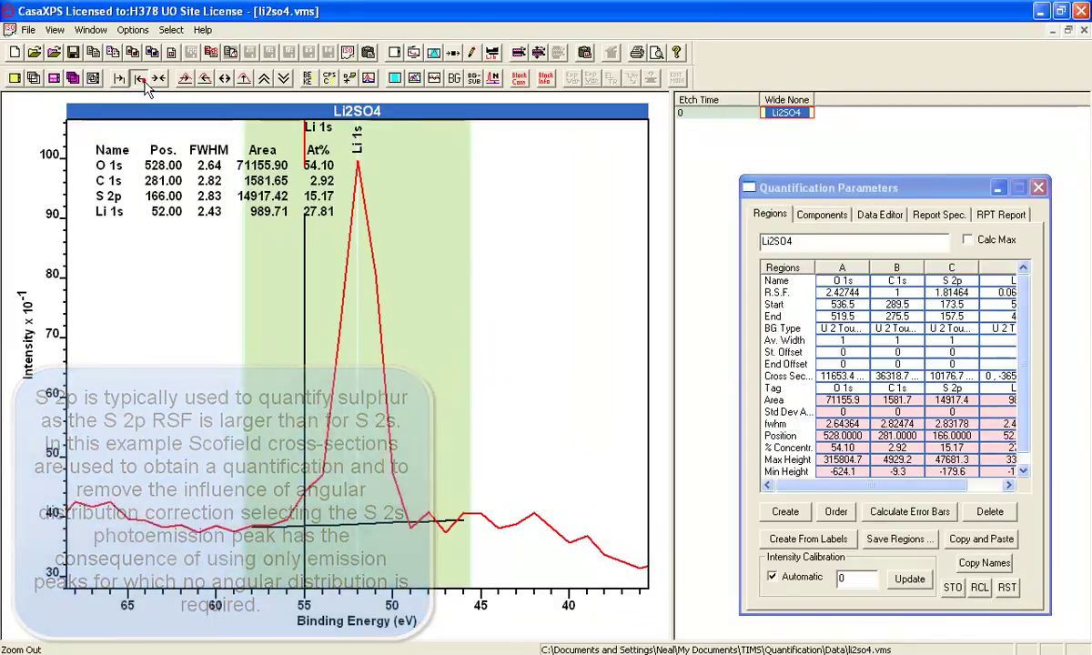
left_click(143, 80)
left_click(143, 80)
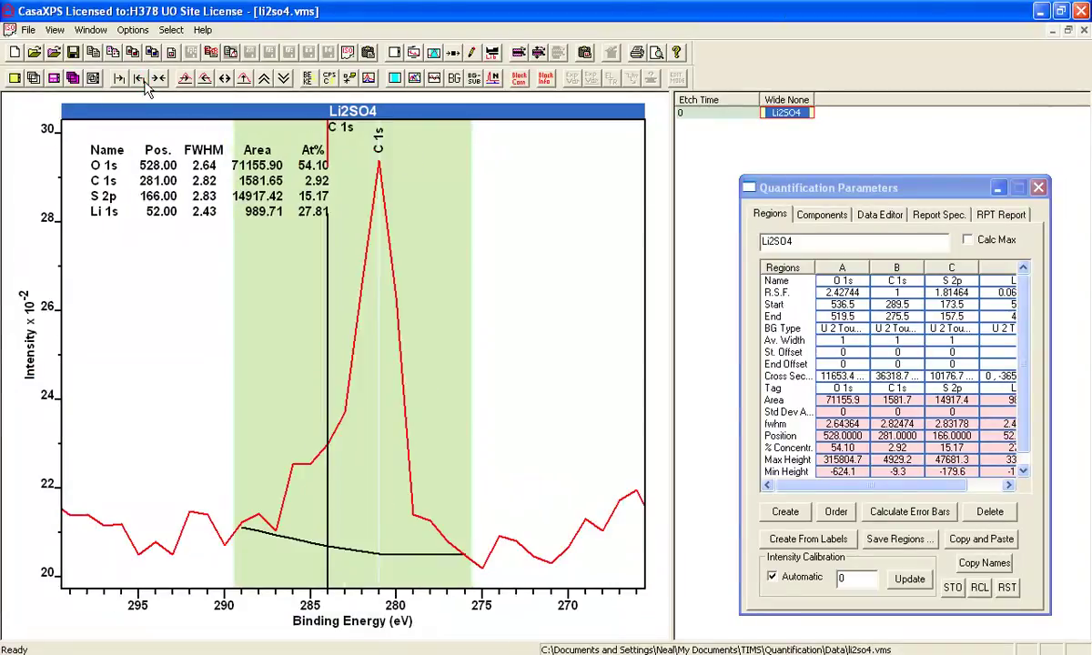
left_click(143, 80)
left_click(143, 80)
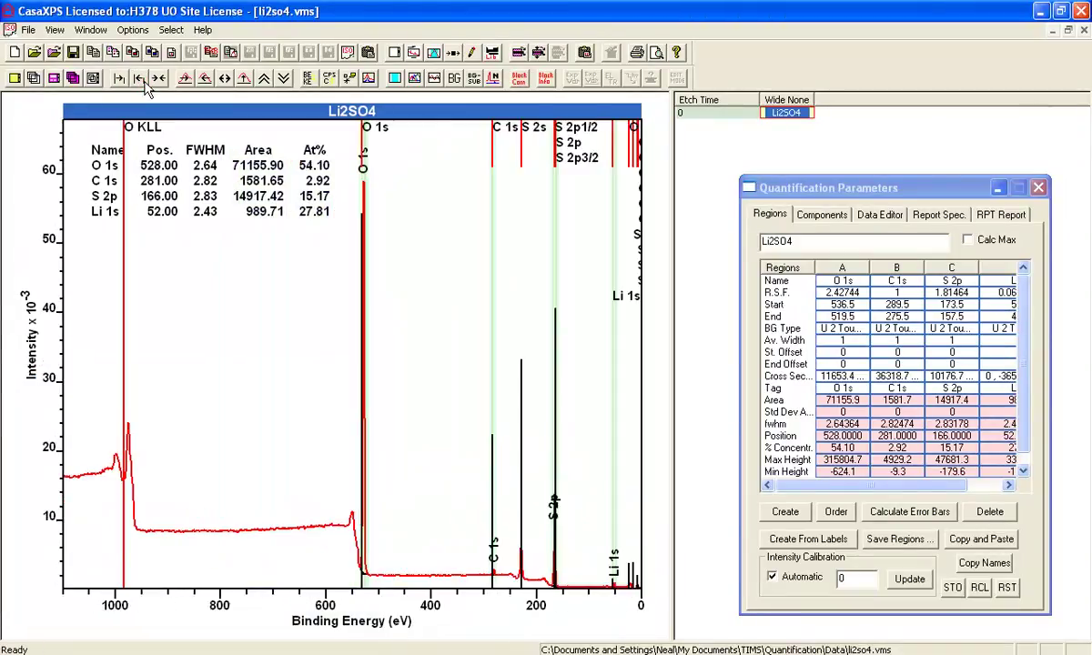
Step: Delete the S 2p region, leaving O 1s, C 1s and Li 1s at 63.77, 3.44 and 32.79%
left_click(951, 307)
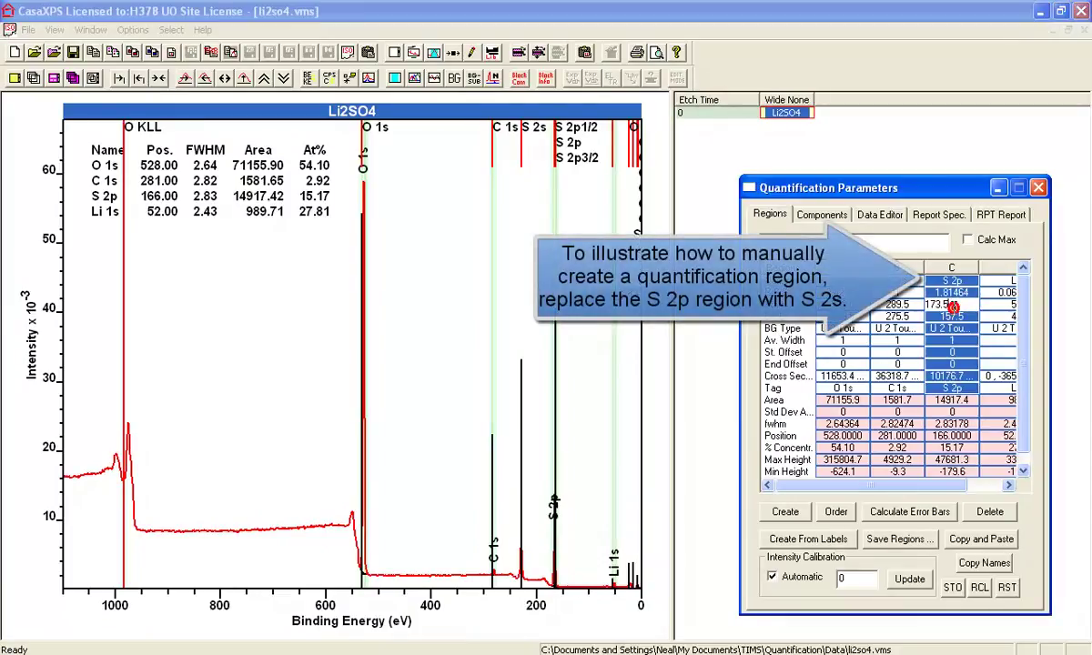
left_click(990, 514)
left_click(426, 247)
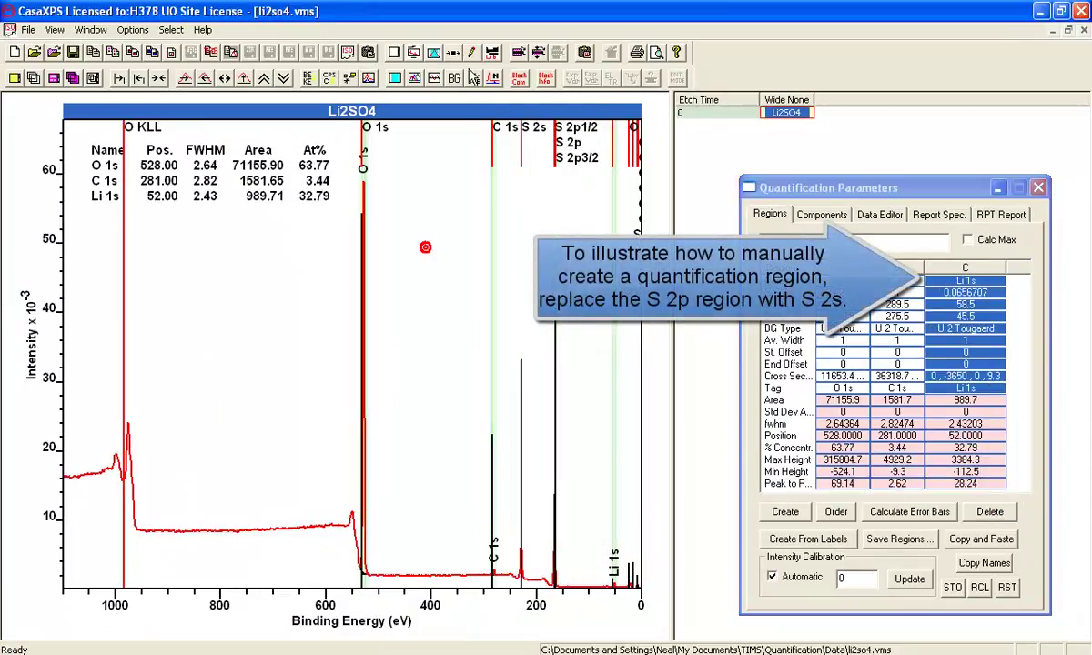
left_click(493, 53)
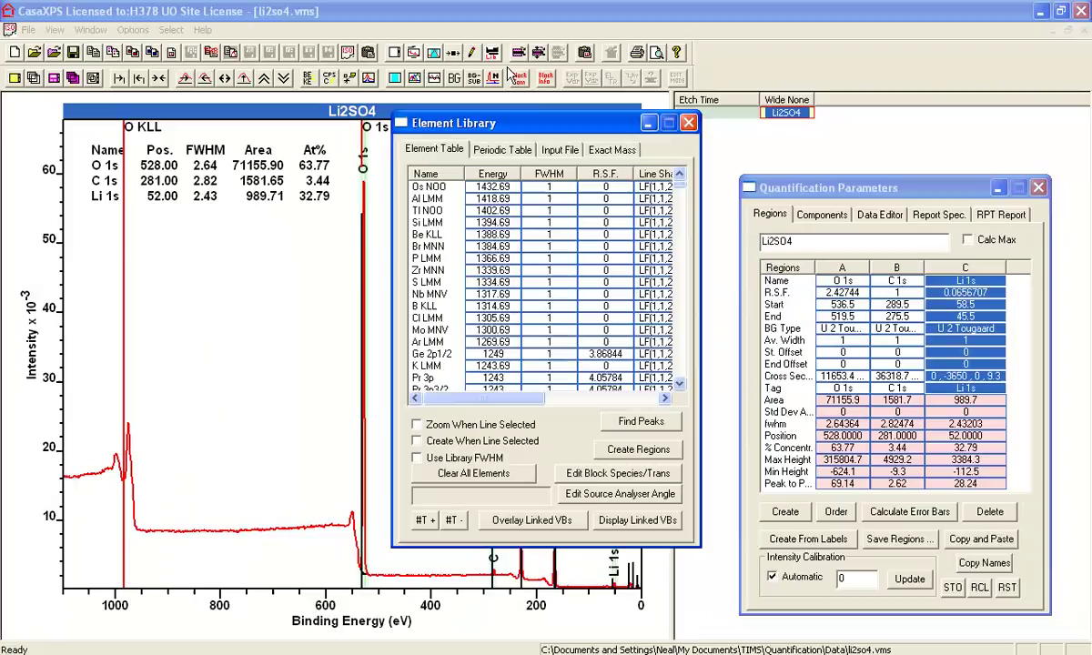
Step: Enable zoom and create on line selection, then add an S 2s region starting near 239 eV
left_click_drag(507, 119, 831, 170)
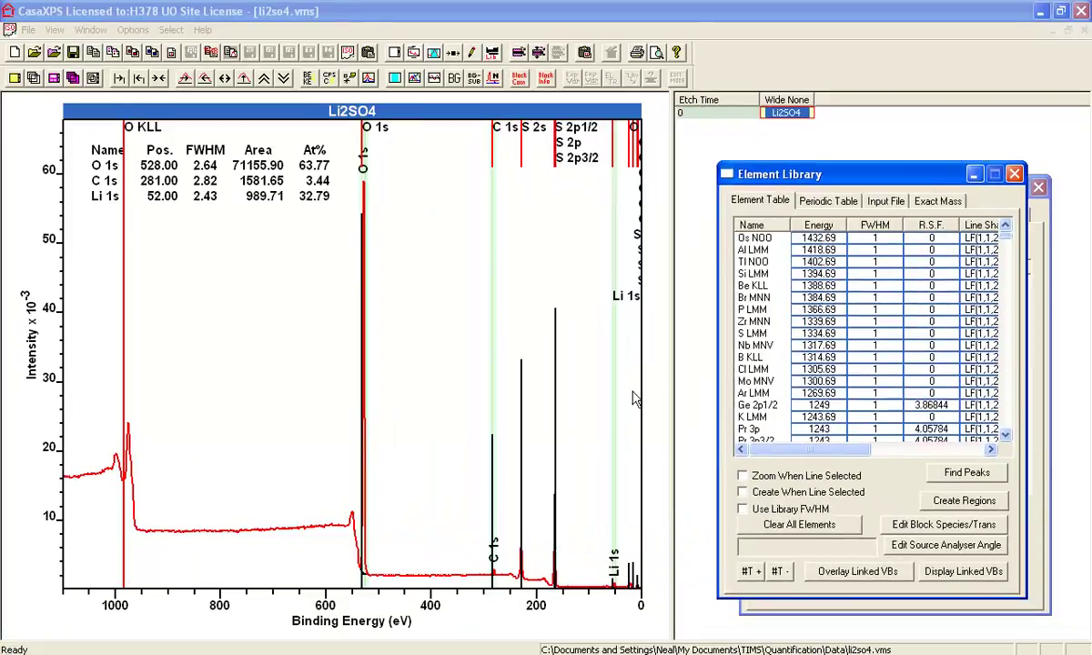
left_click(522, 551)
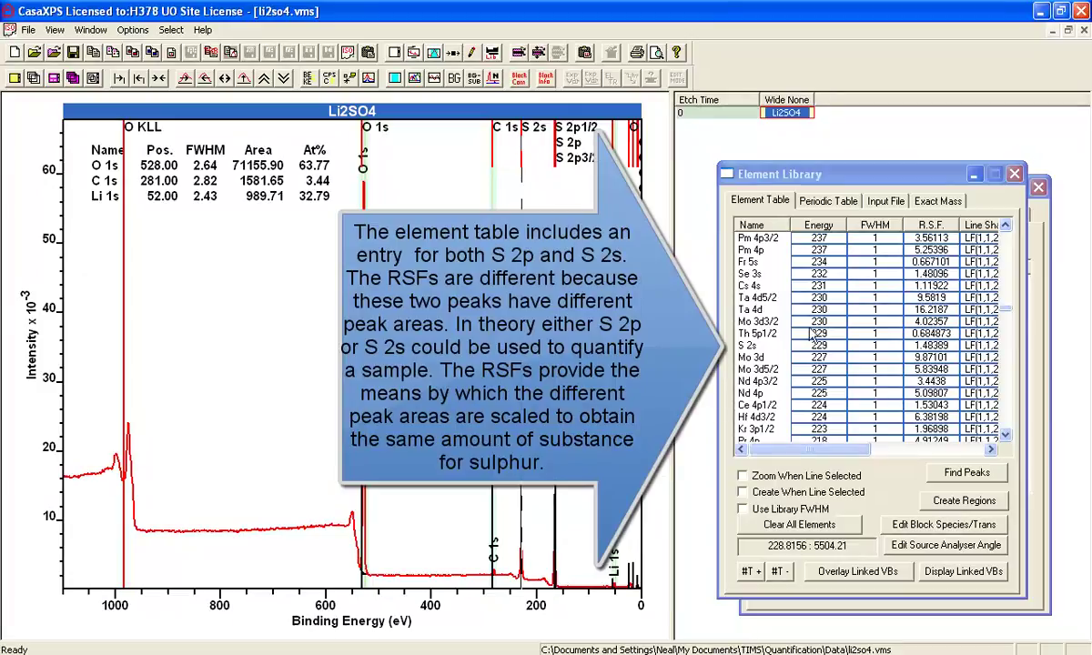
left_click(742, 475)
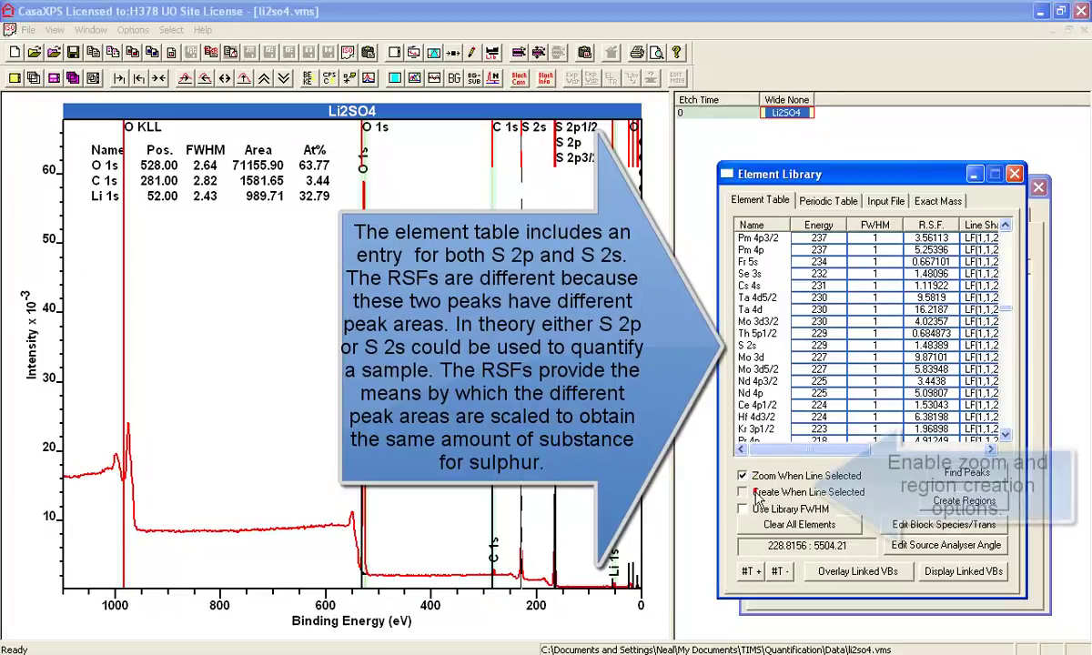
left_click(742, 491)
left_click(746, 346)
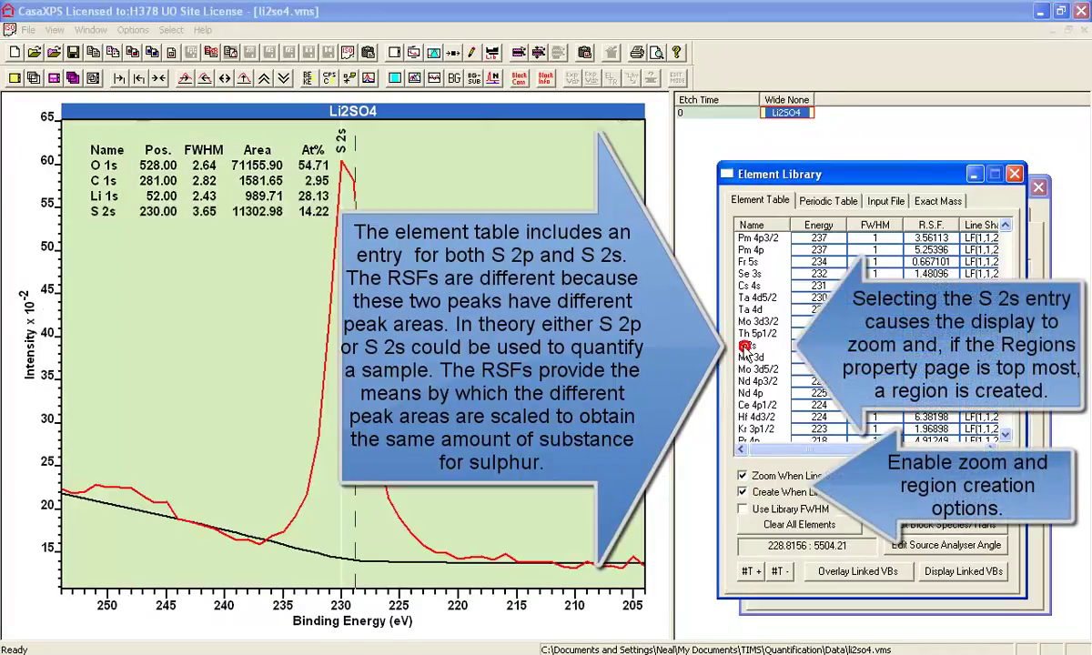
left_click_drag(72, 364, 231, 364)
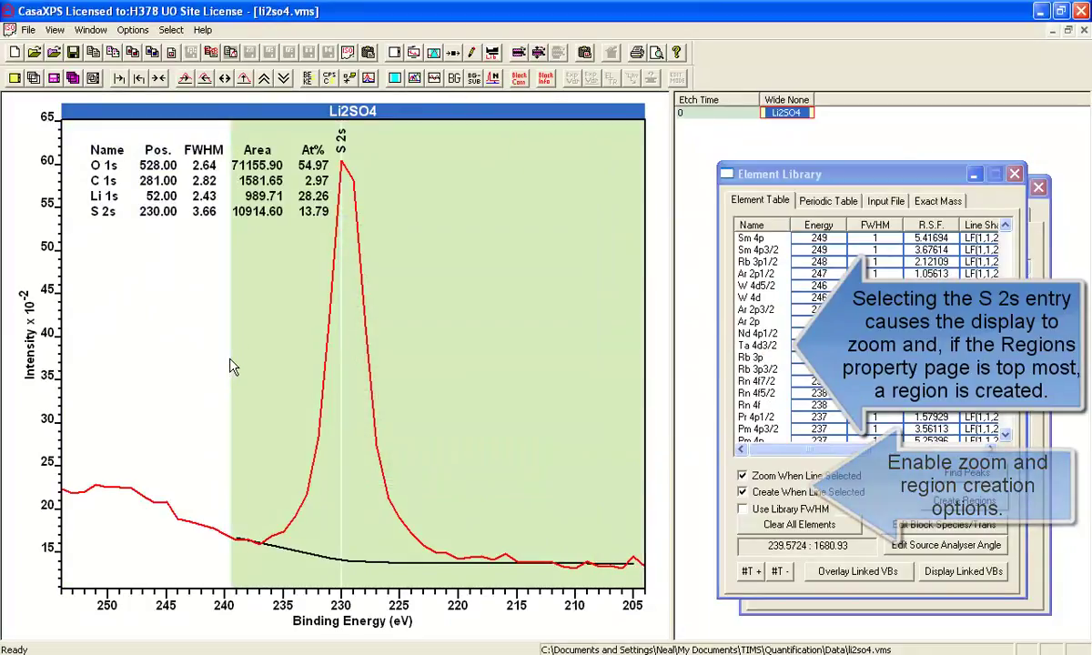
left_click(158, 78)
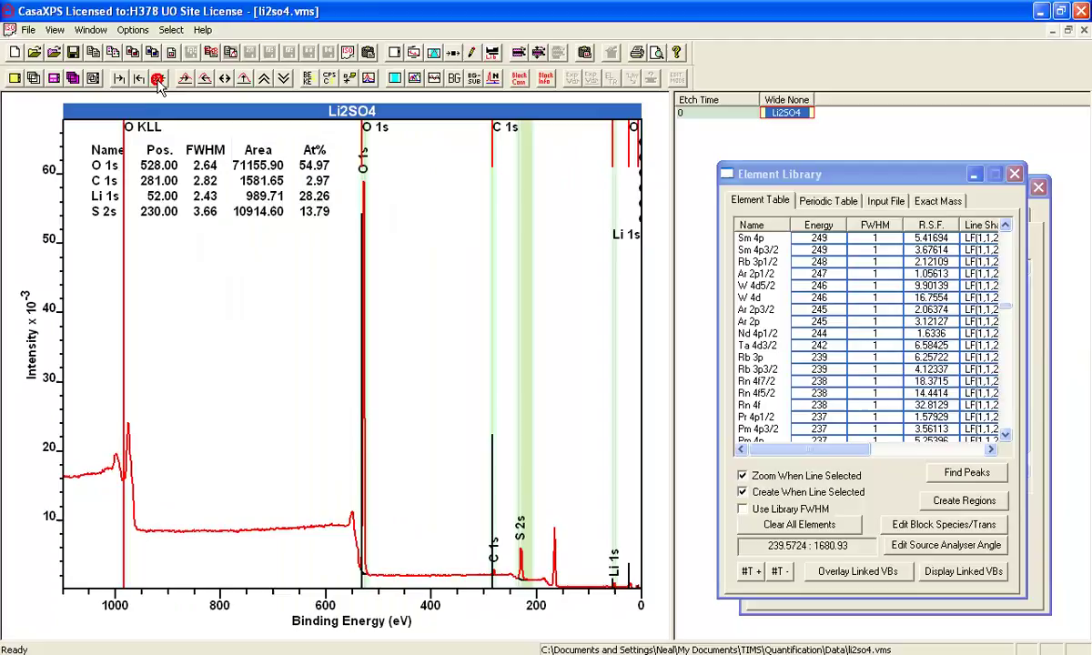
left_click(250, 243)
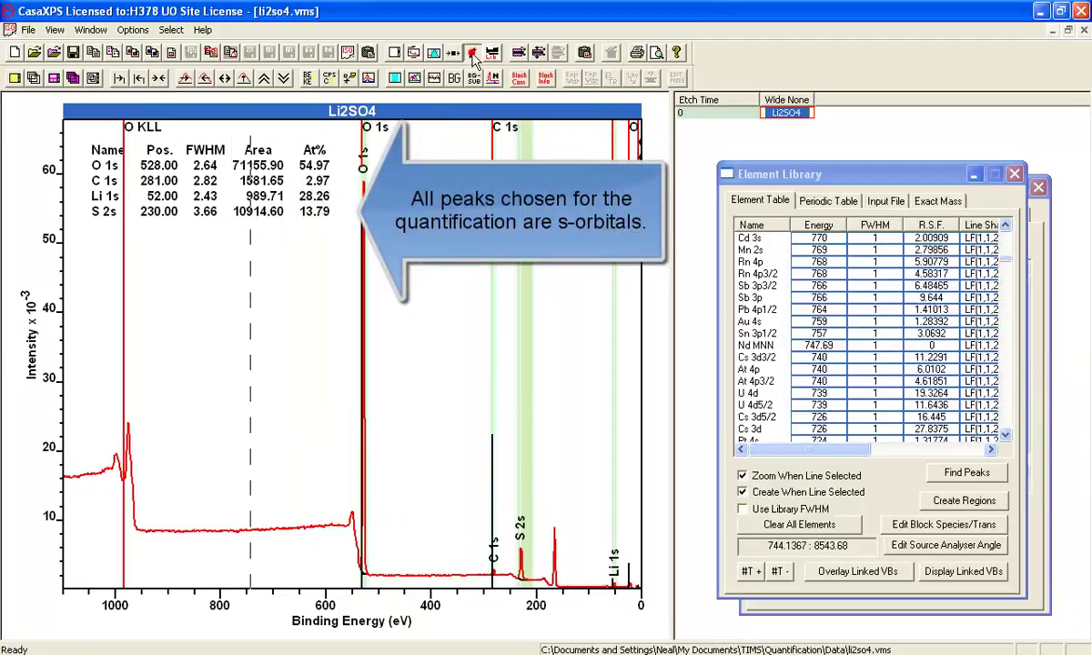
Step: Fill the annotation text with the empirical formula: O 1s 1, C 1s 0.054, Li 1s 0.514, S 2s 0.251
left_click(473, 54)
left_click(628, 215)
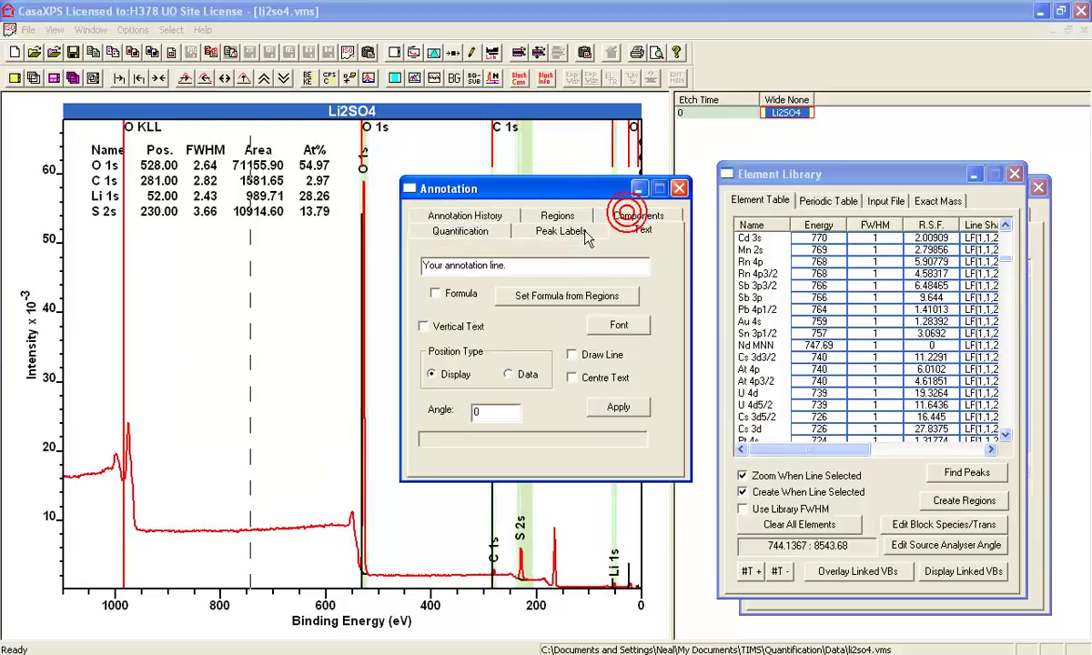
left_click(562, 297)
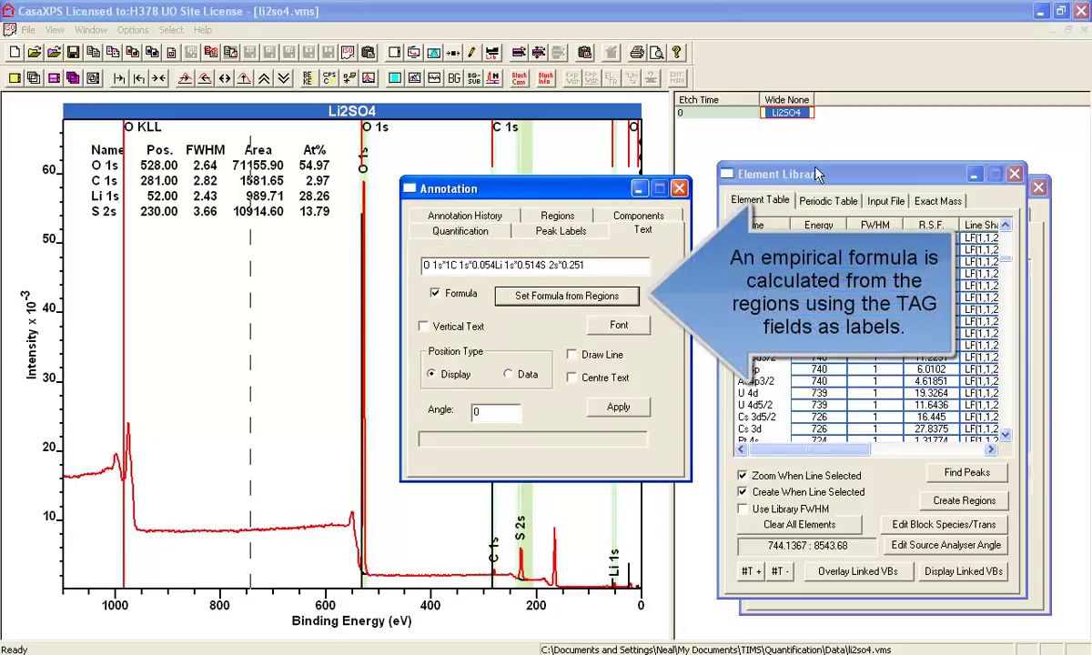
left_click(1016, 174)
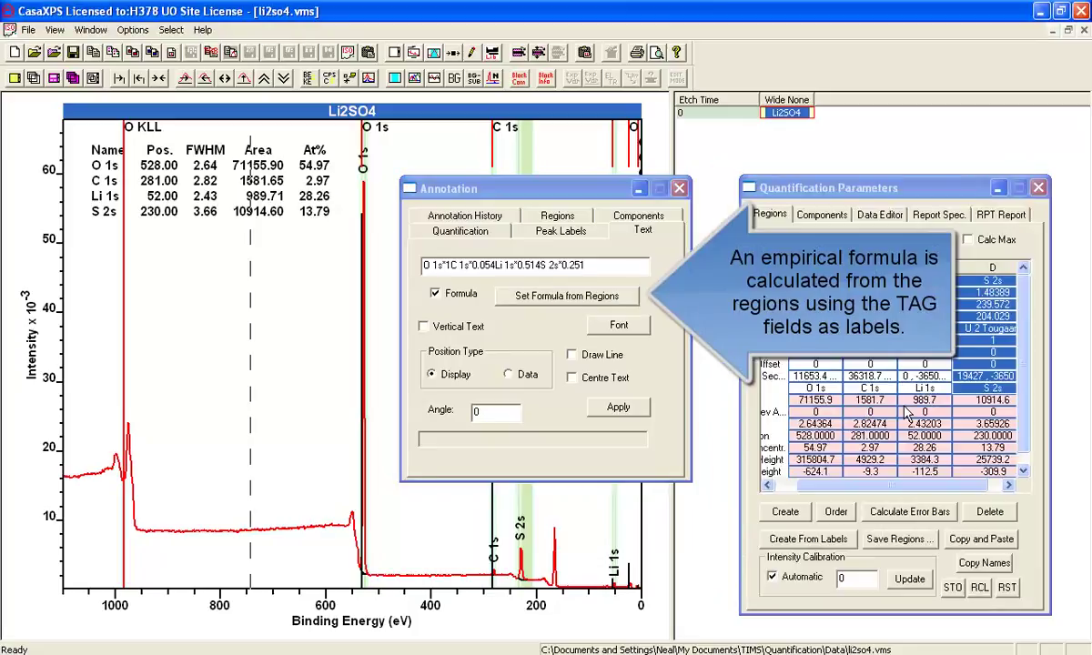
Step: Set the region tags to S, Li, C and O*4 so the formula uses four oxygens
left_click(980, 387)
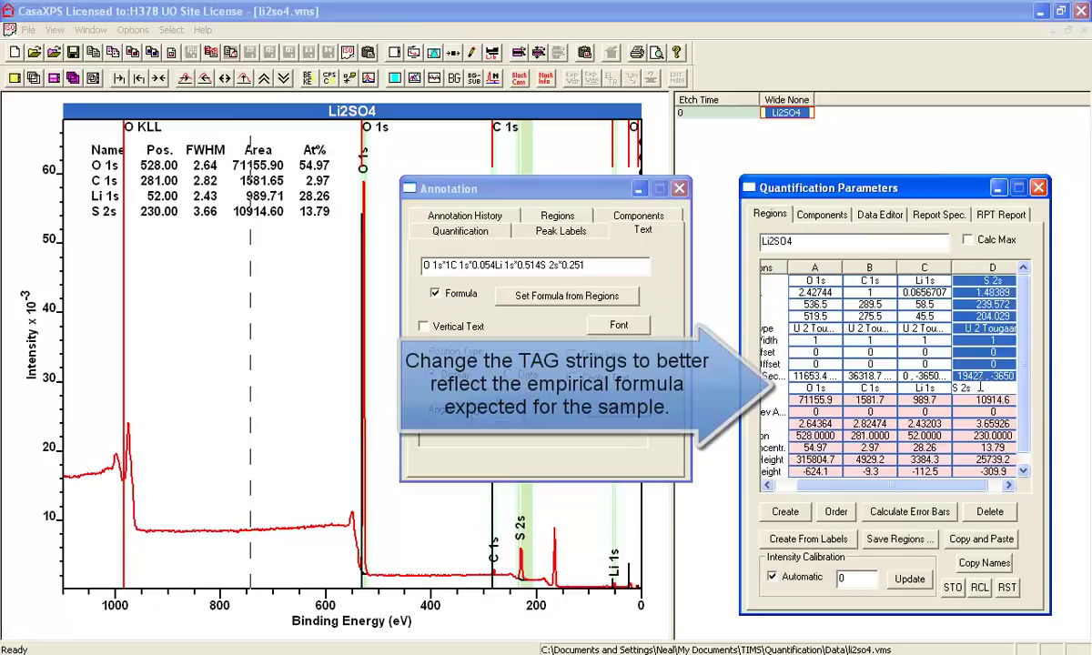
key("BackSpace")
key("BackSpace")
key("BackSpace")
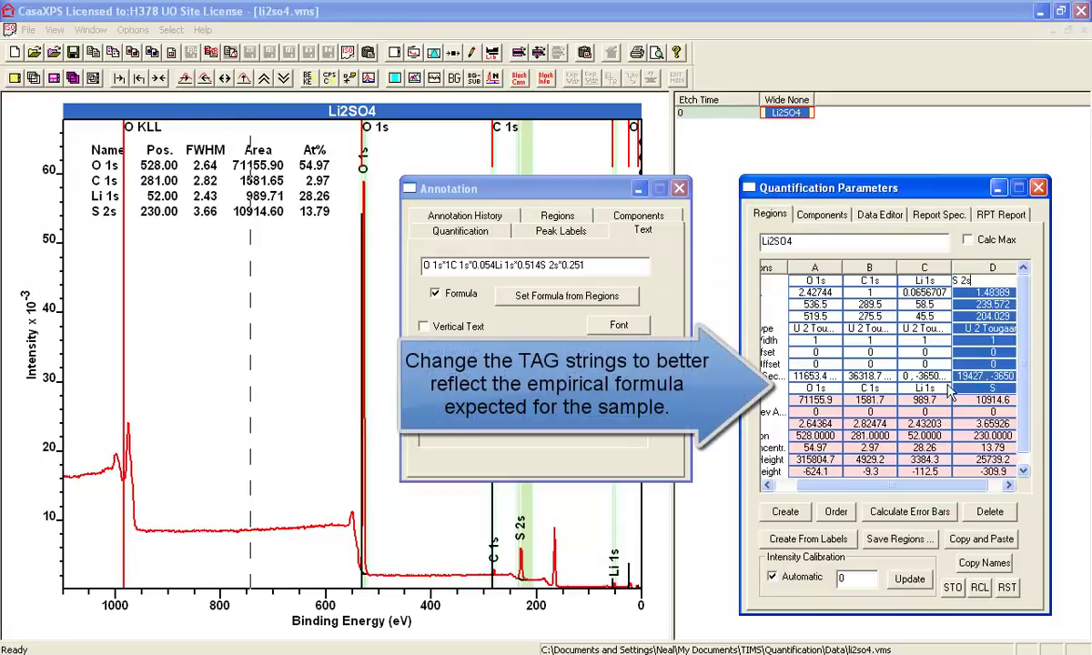
left_click(946, 388)
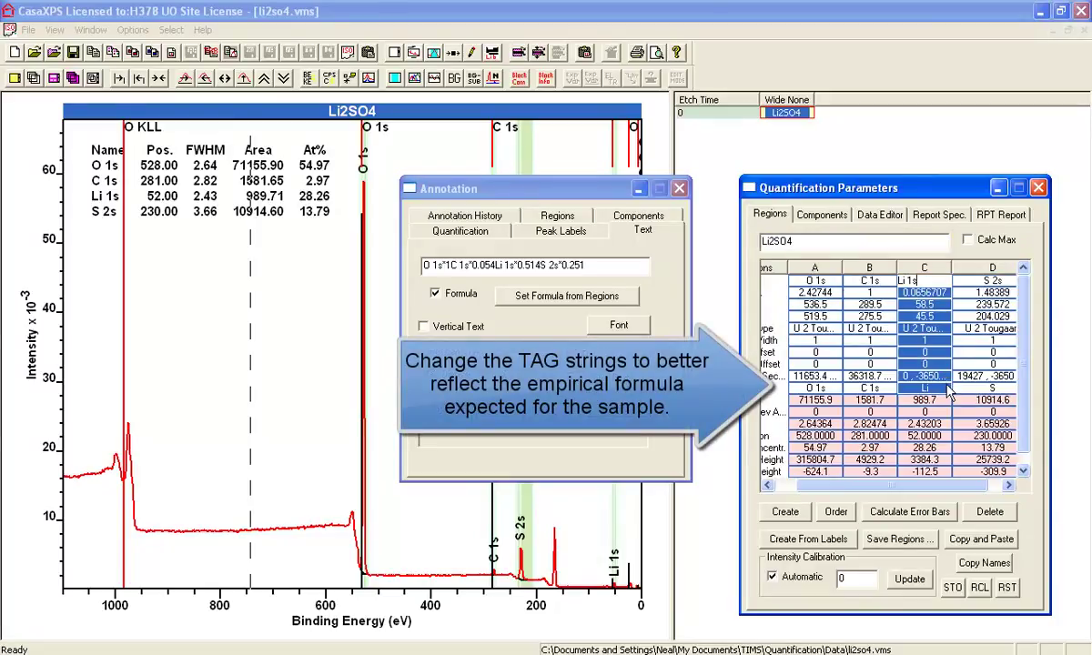
left_click(878, 388)
key("BackSpace")
key("BackSpace")
key("BackSpace")
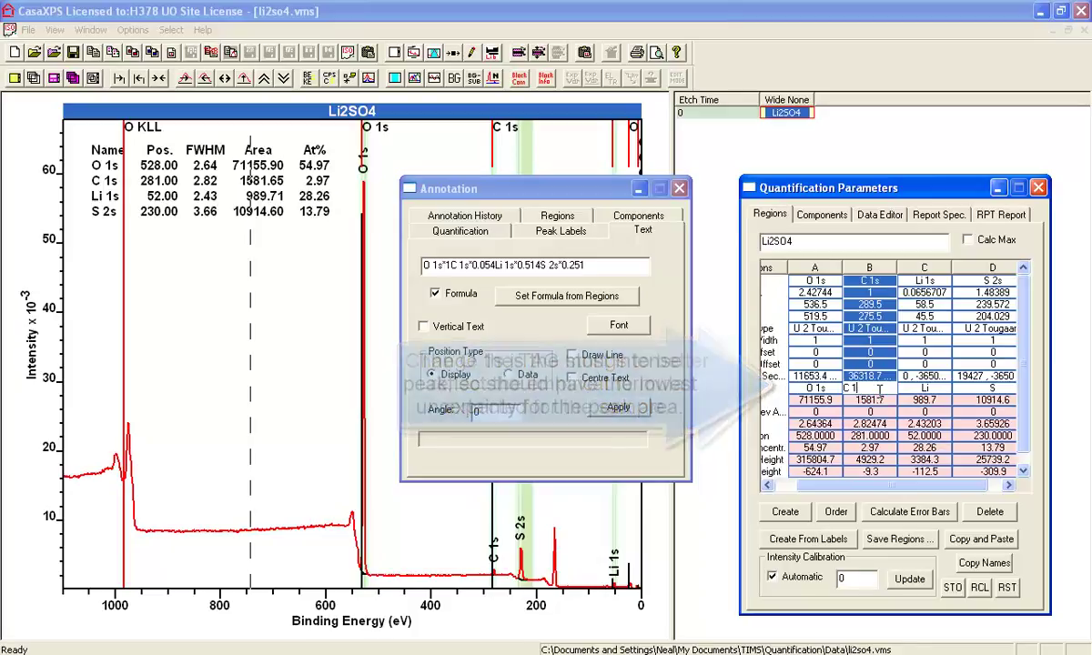
key("Return")
left_click(826, 388)
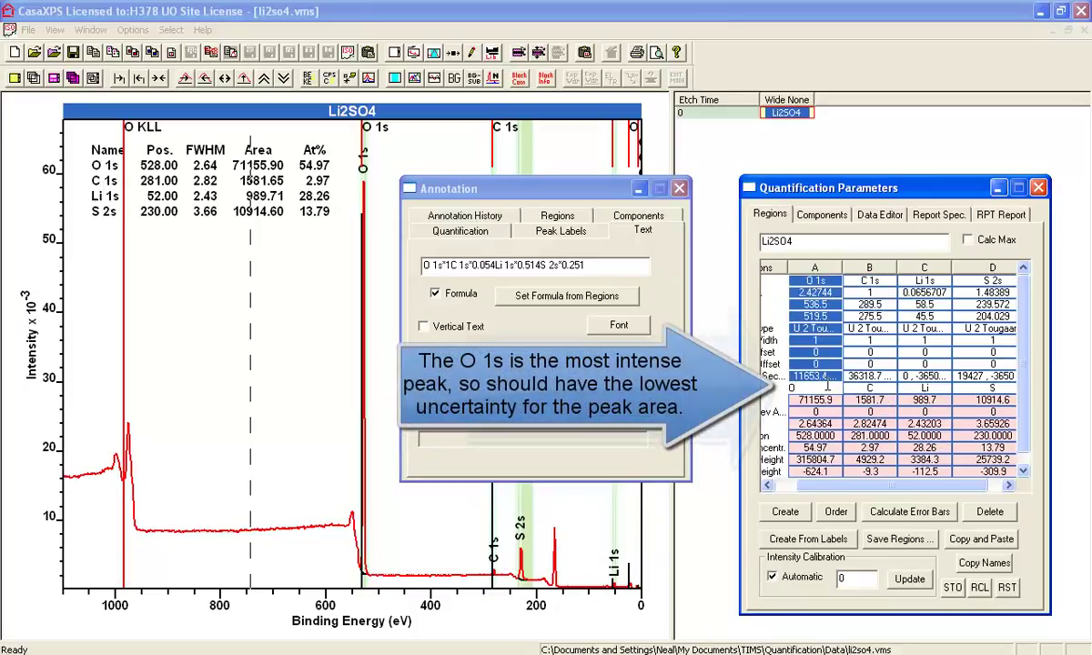
type("*4")
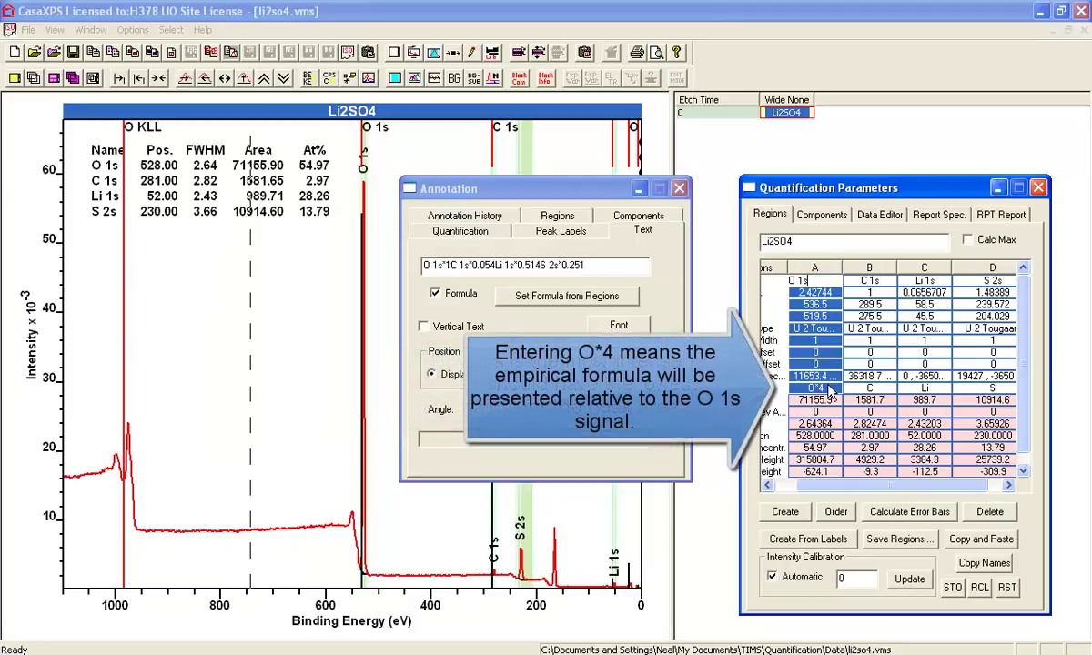
Step: Add the O4C0.216Li2.06S1 formula annotation and place it upper left, below the table
left_click(575, 297)
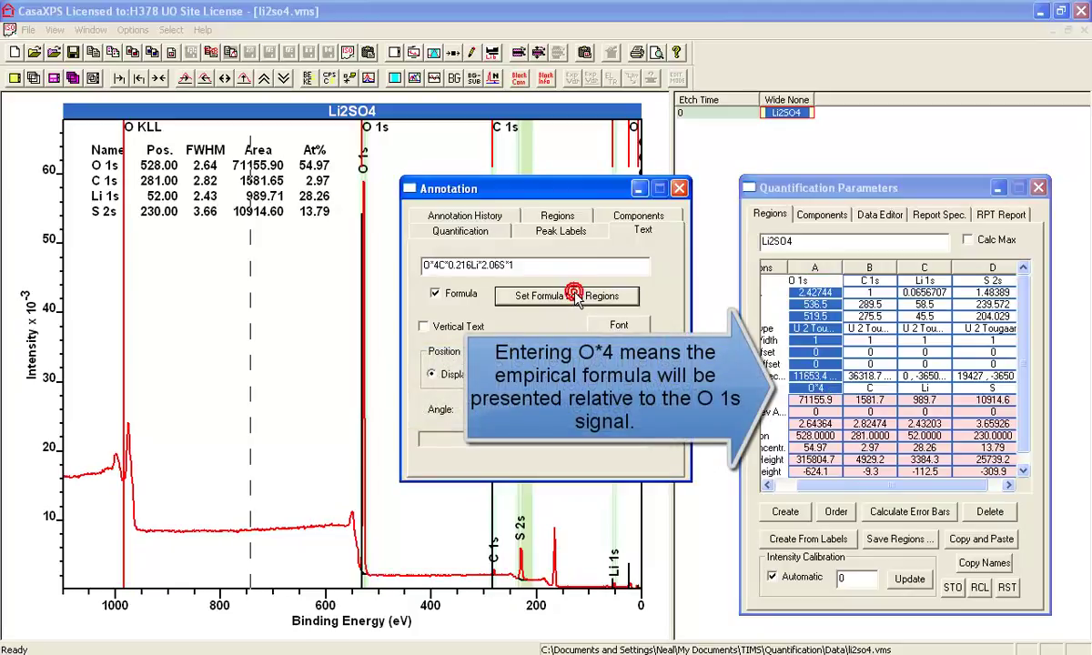
left_click(618, 407)
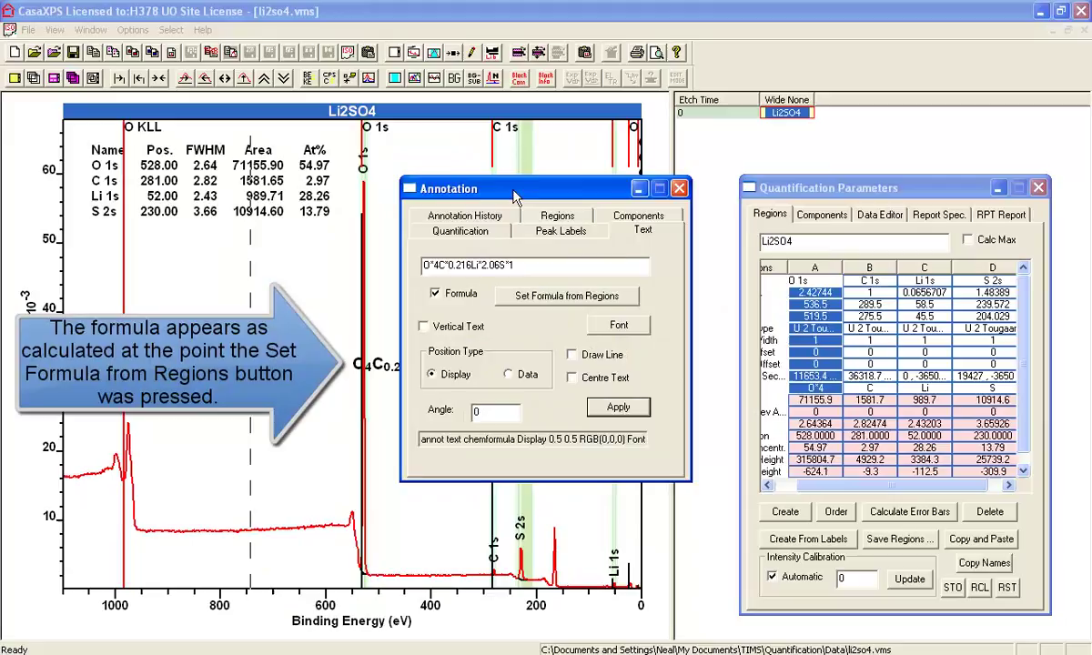
left_click_drag(514, 197, 762, 197)
left_click(696, 215)
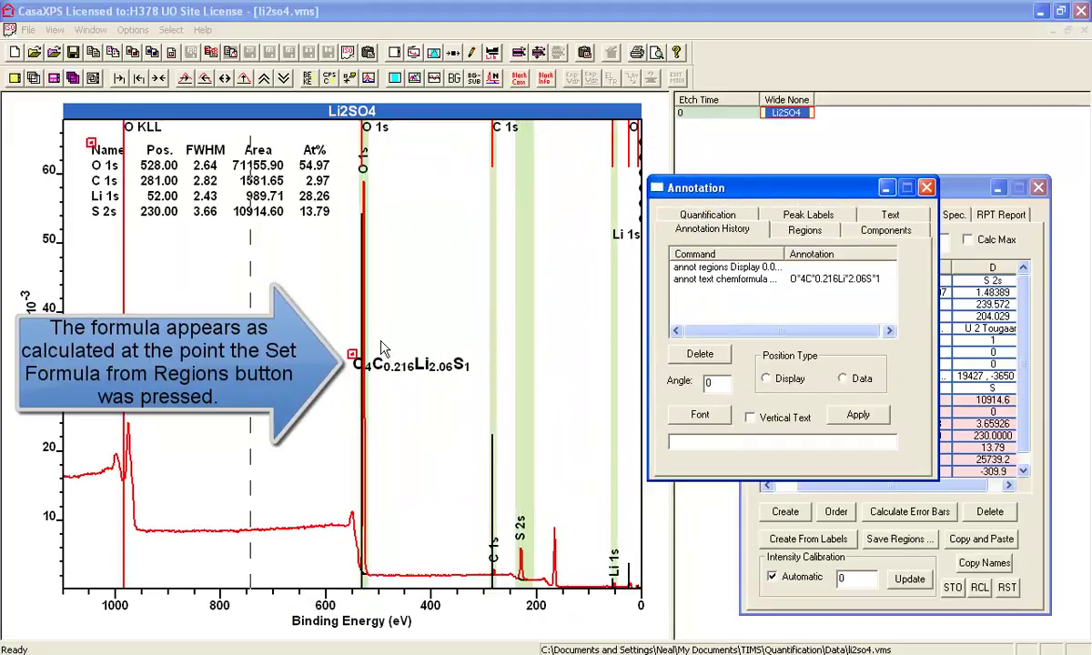
left_click_drag(353, 358, 91, 287)
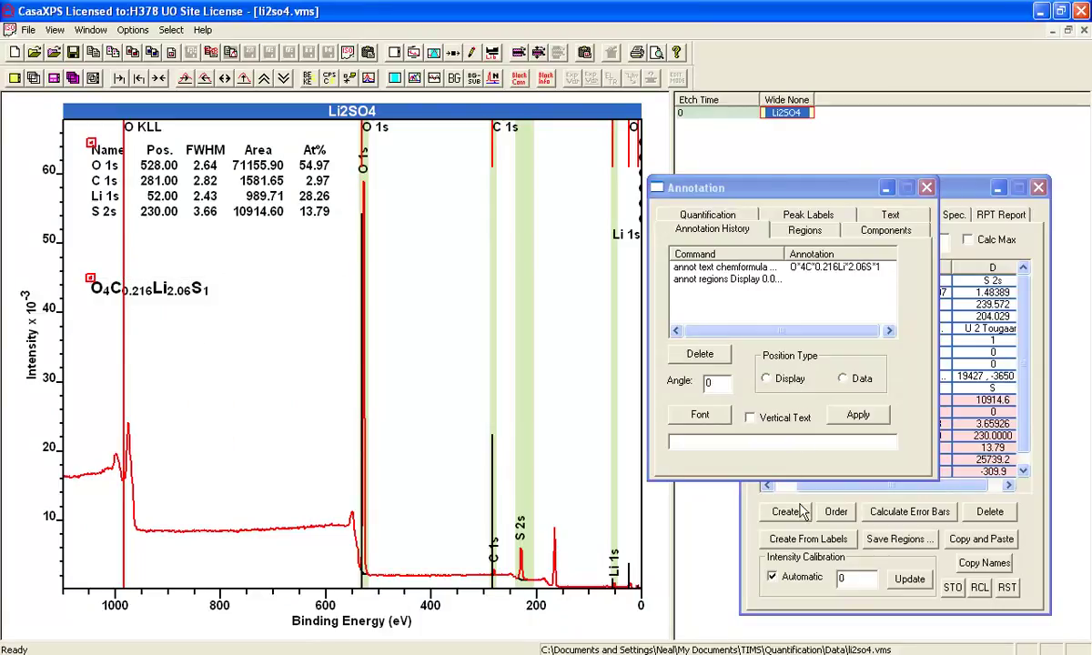
Step: Clear all element marker lines from the spectrum
left_click(493, 53)
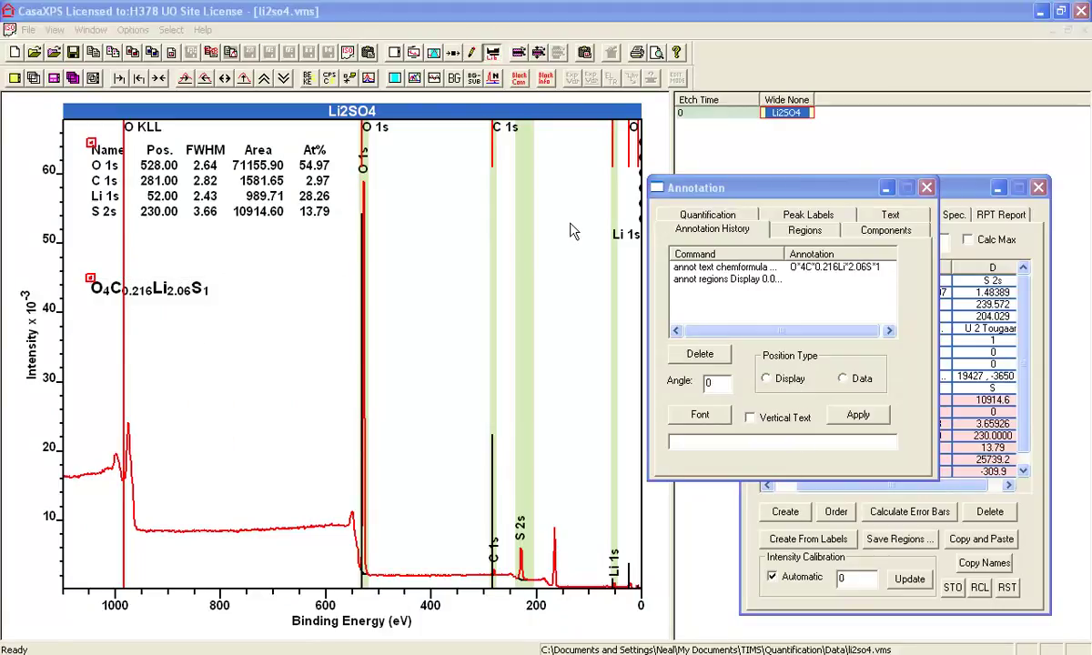
left_click(488, 473)
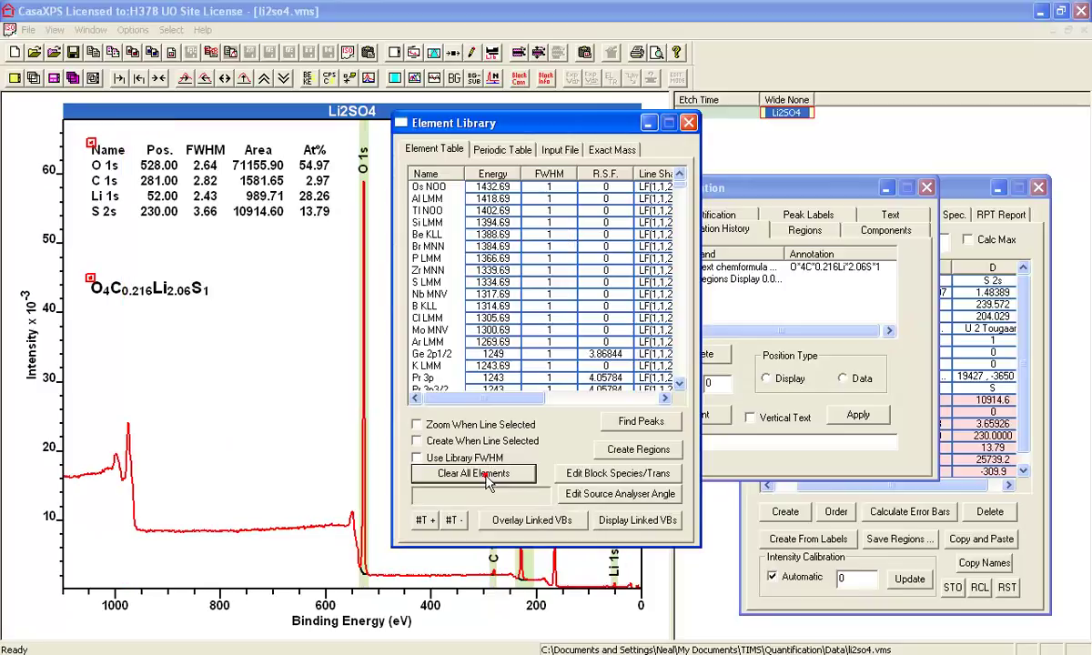
left_click(688, 123)
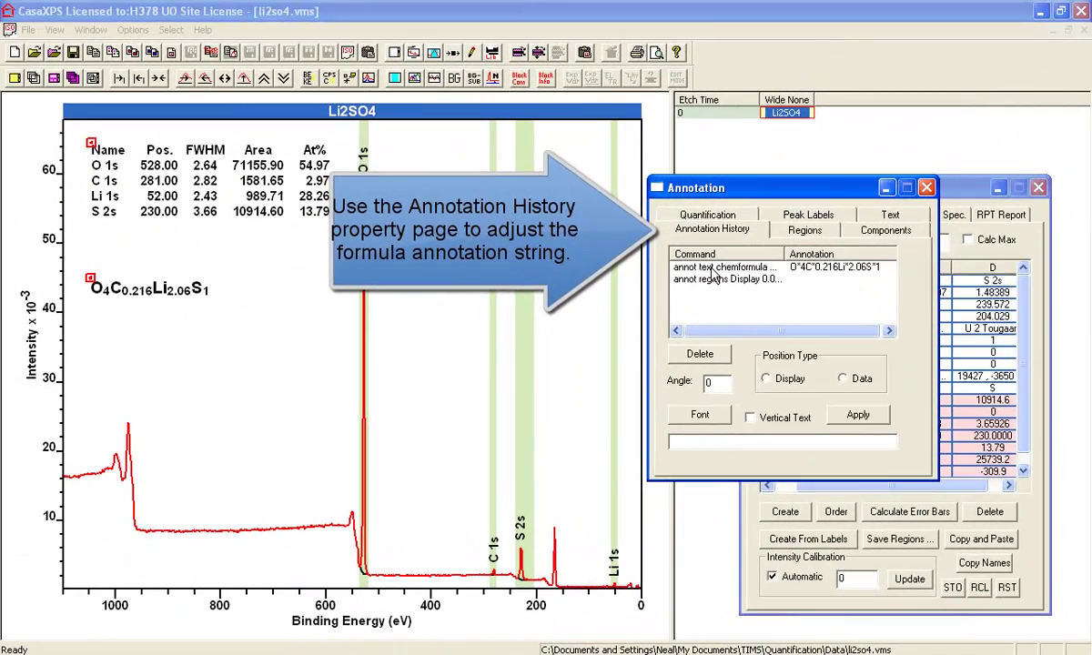
Step: Edit the formula annotation to read C0.216Li2.06S1O4, moving O^4 after S^1
left_click(712, 268)
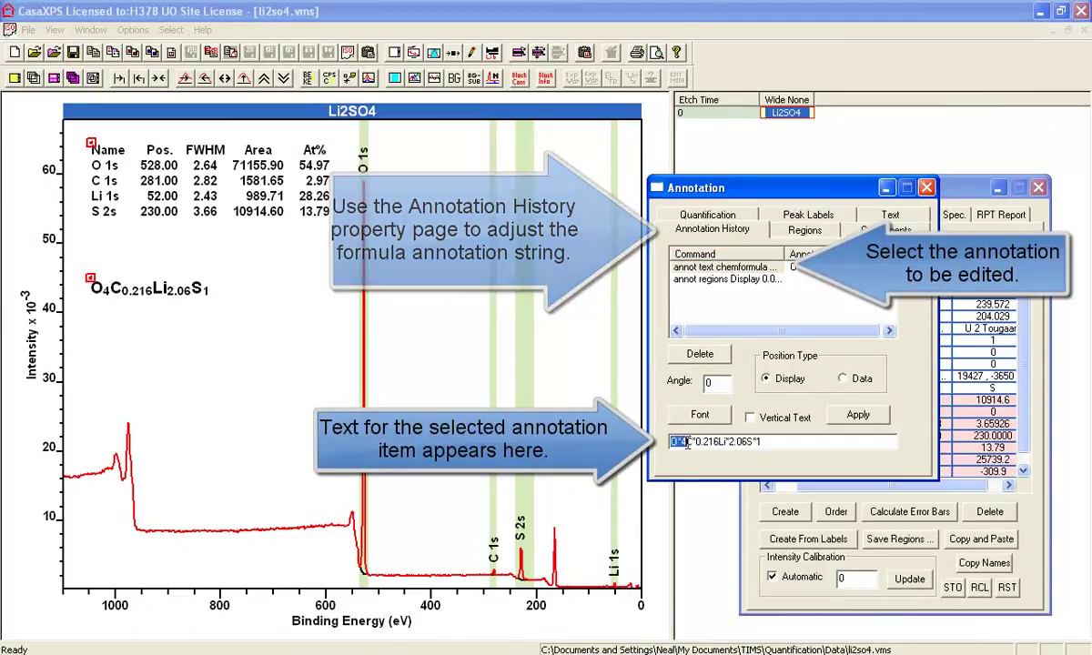
key("Delete")
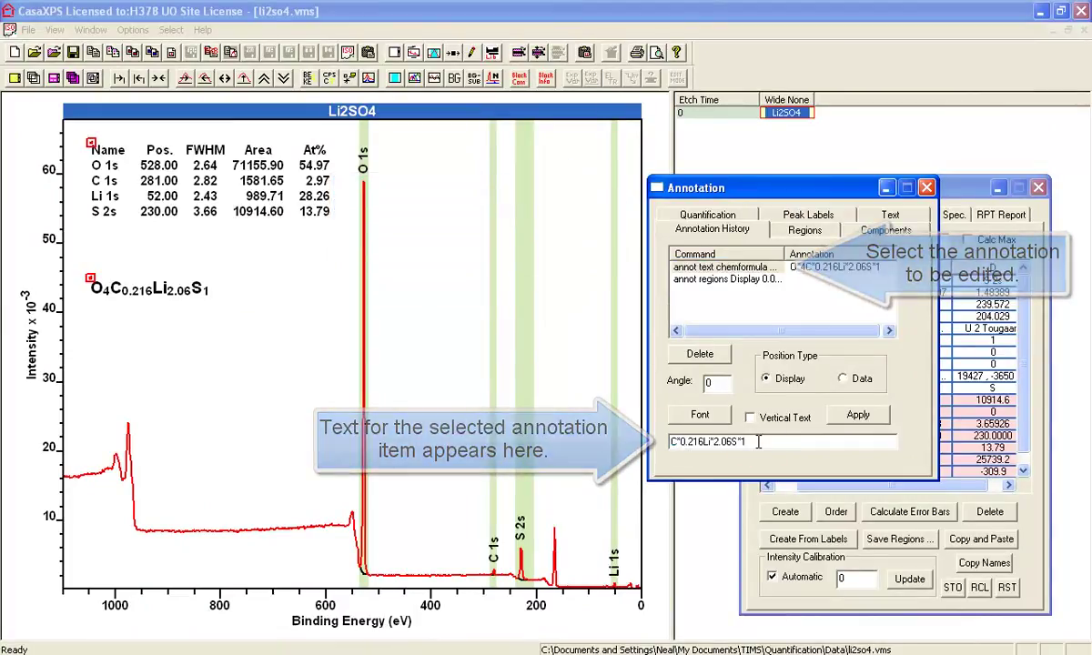
type("O^4")
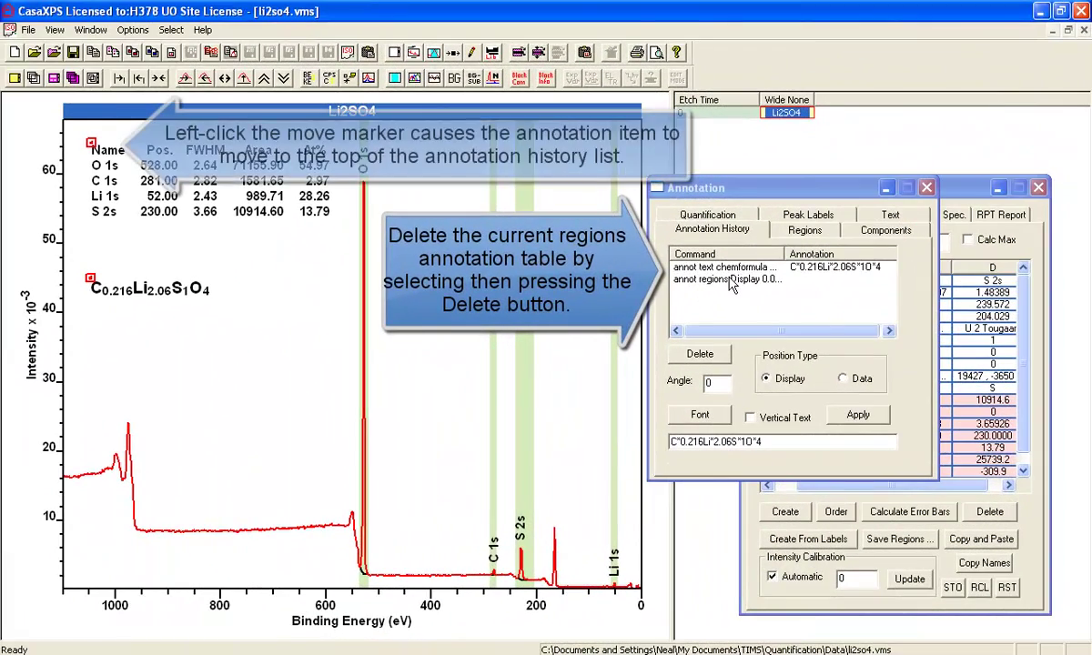
Step: Delete the regions quantification table from the plot, keeping the formula annotation
left_click(729, 281)
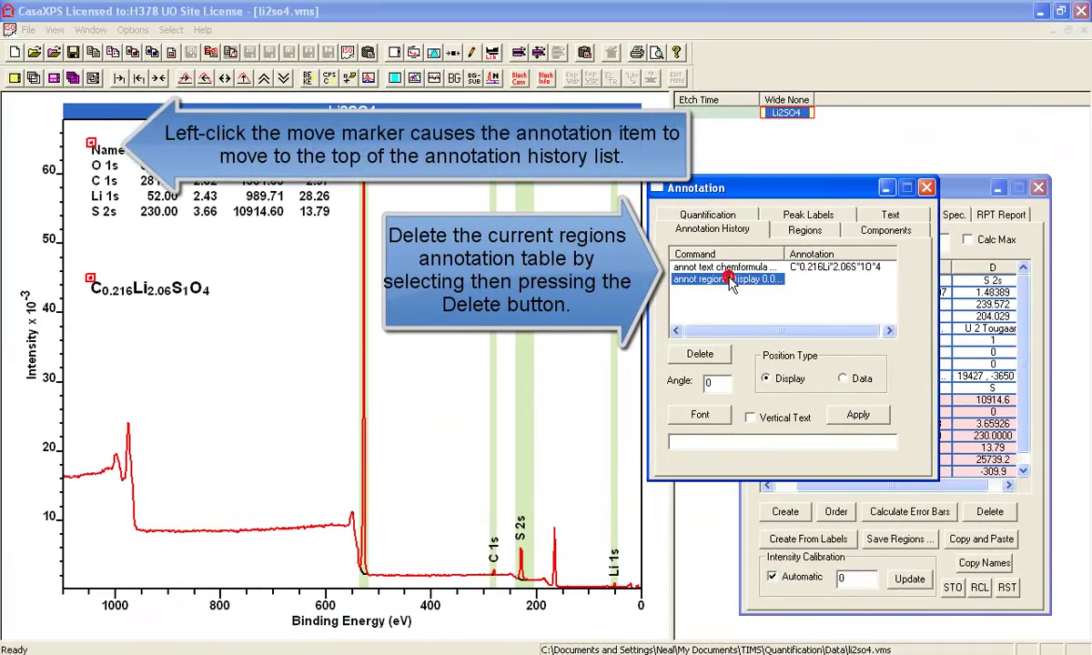
left_click(91, 144)
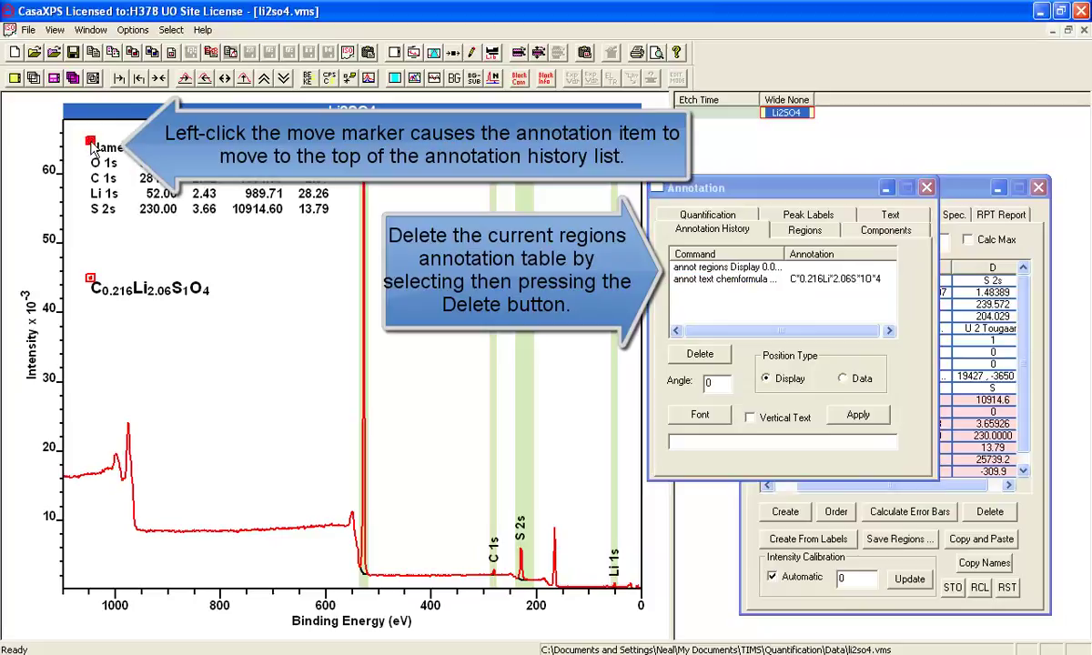
left_click(722, 266)
left_click(696, 355)
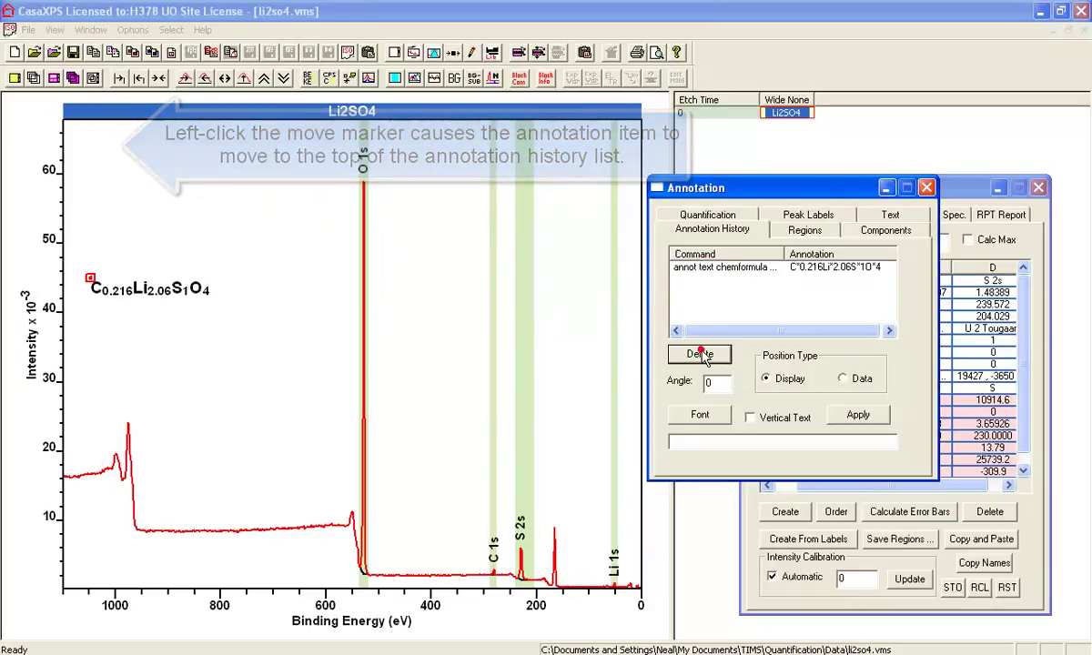
left_click(829, 233)
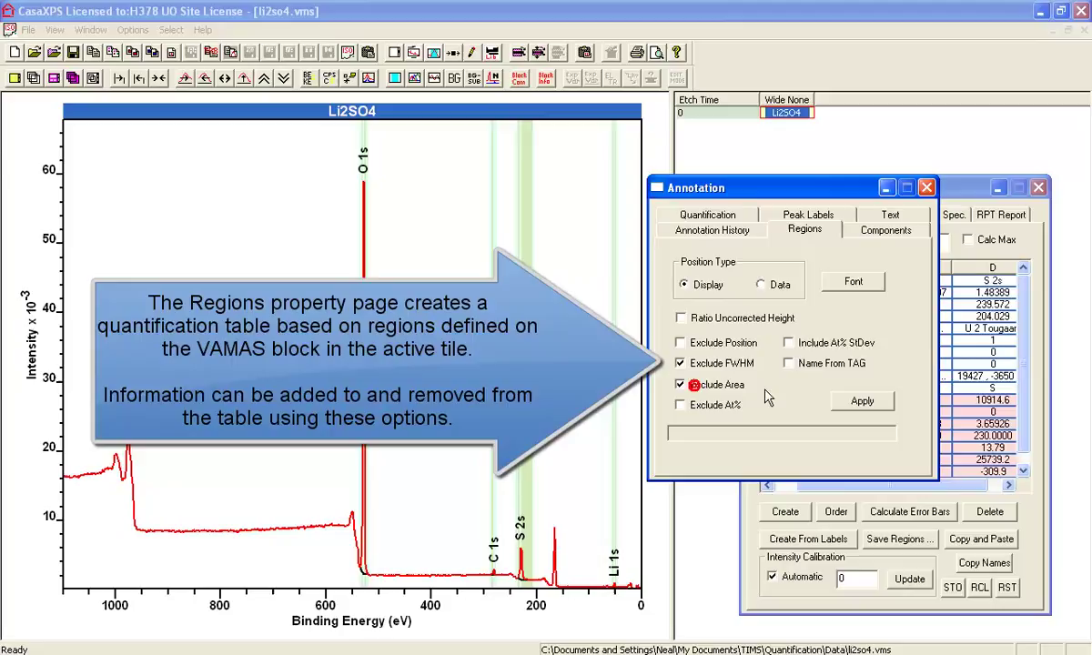
Step: Rebuild the regions table without FWHM and area, adding At% StDev from Monte Carlo error bars (1.07, 0.25, 1.35, 0.45)
left_click(787, 342)
left_click(860, 401)
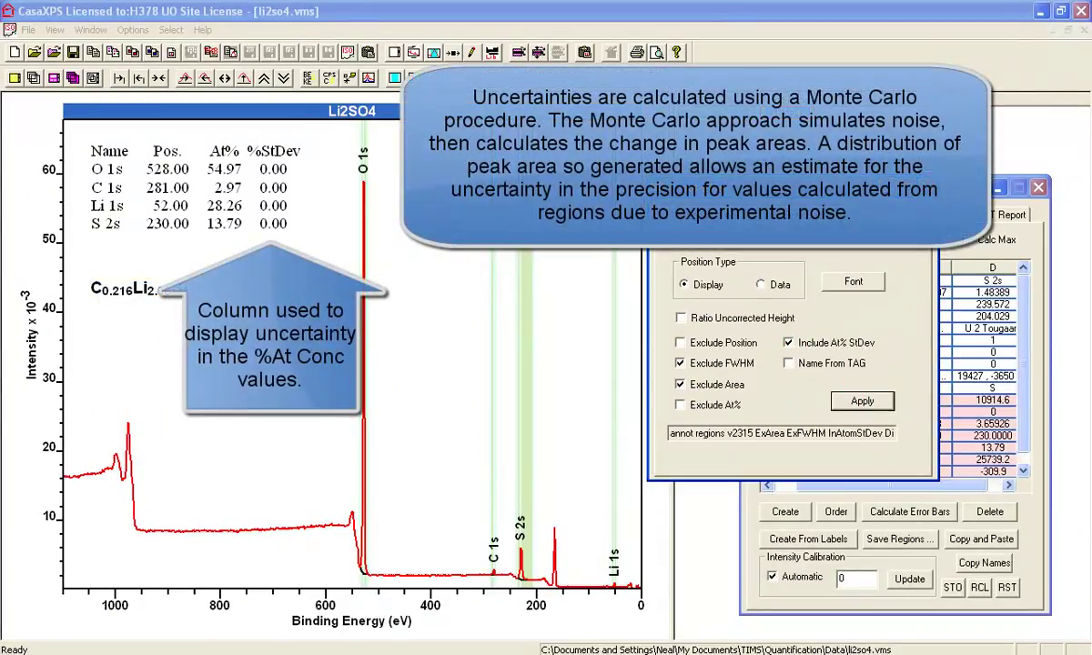
left_click(814, 267)
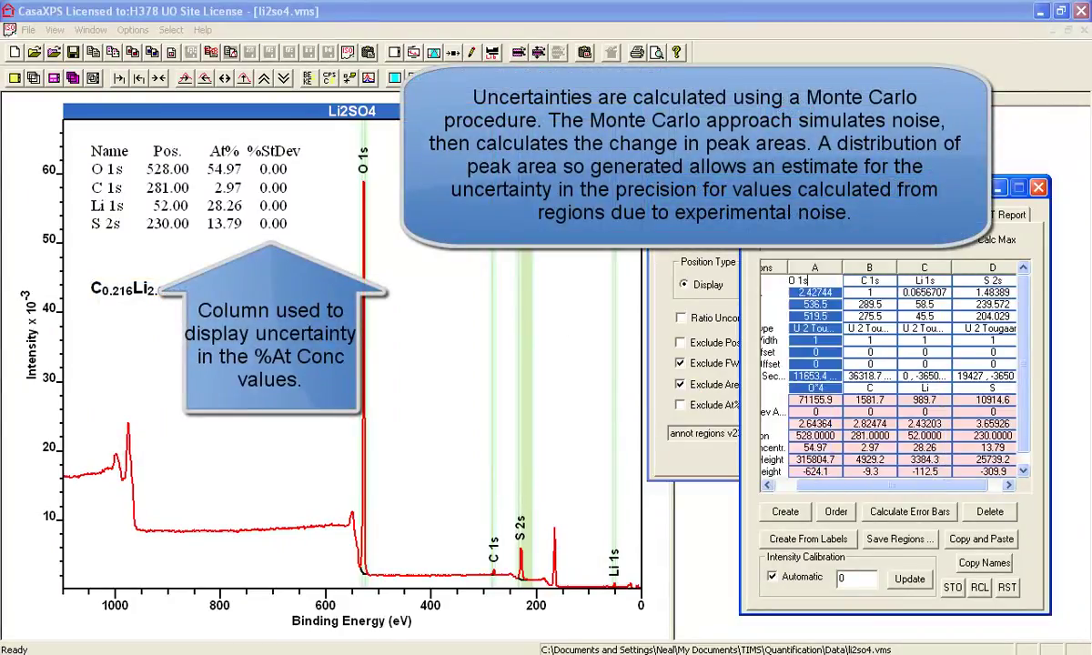
left_click(907, 512)
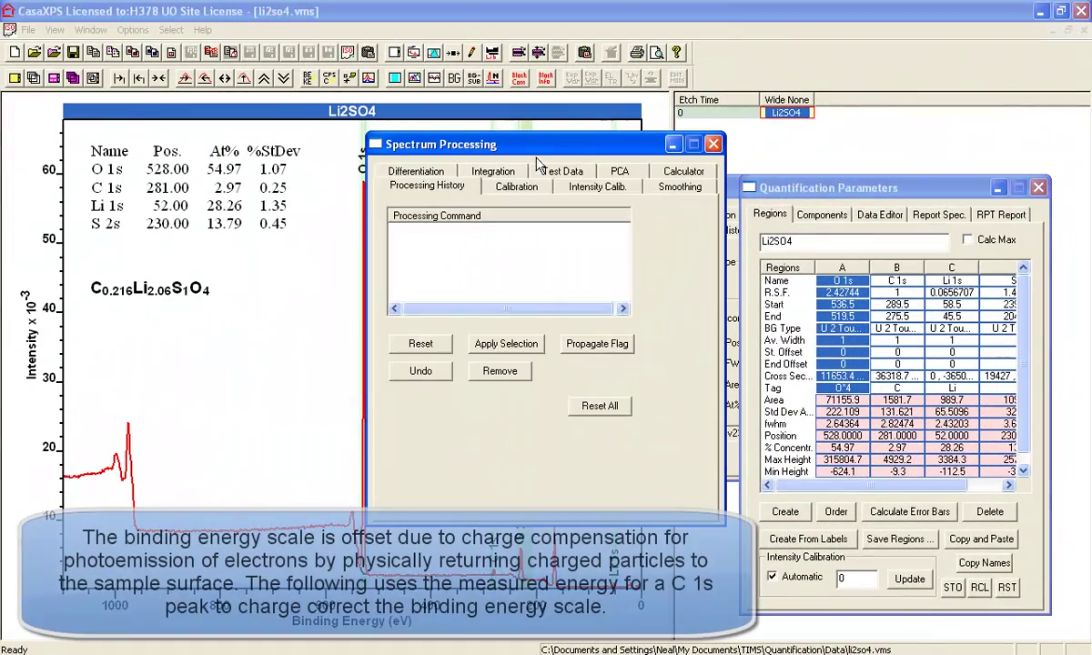
Step: Calibrate the survey from the C 1s region to a true 285 eV, with Adjust Regions on
left_click_drag(545, 144, 822, 160)
left_click(792, 204)
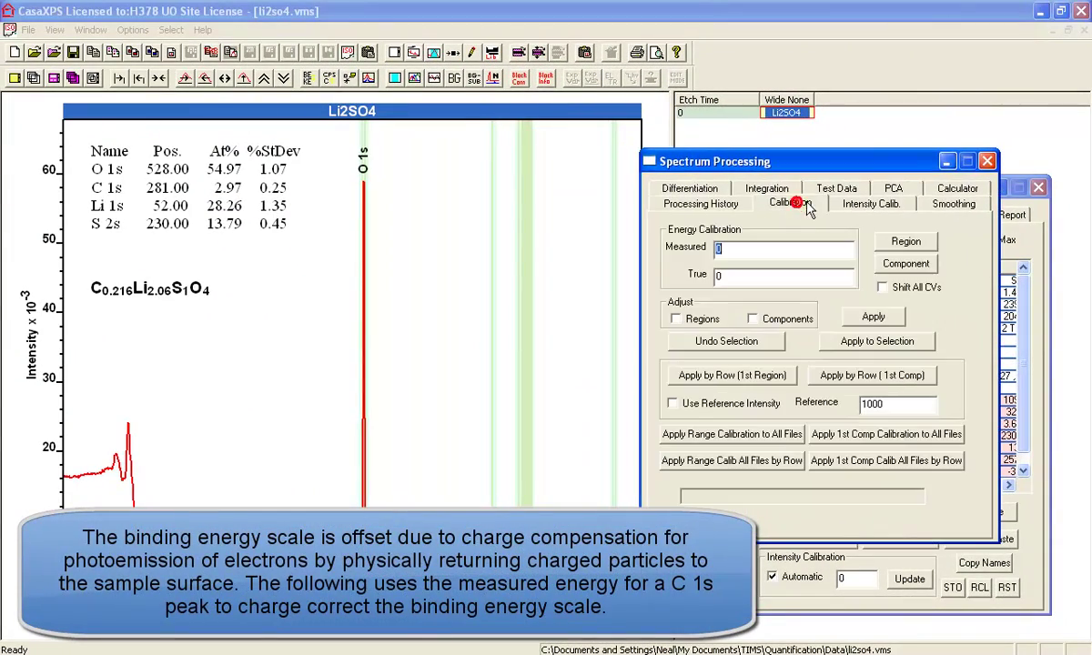
left_click(1044, 206)
left_click(905, 330)
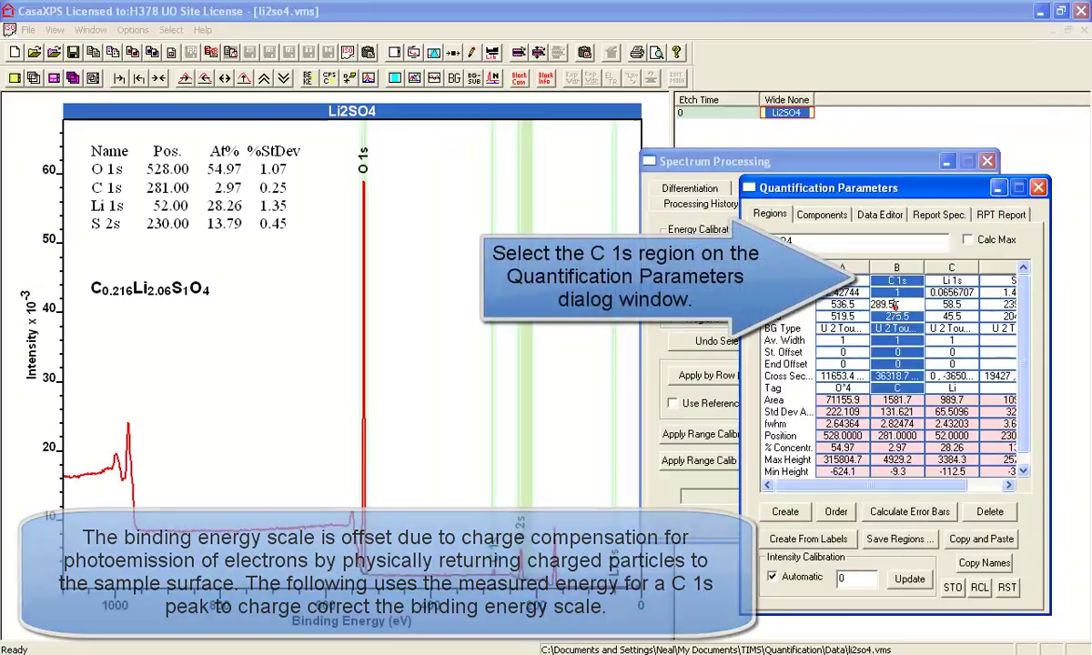
left_click(709, 161)
left_click(908, 242)
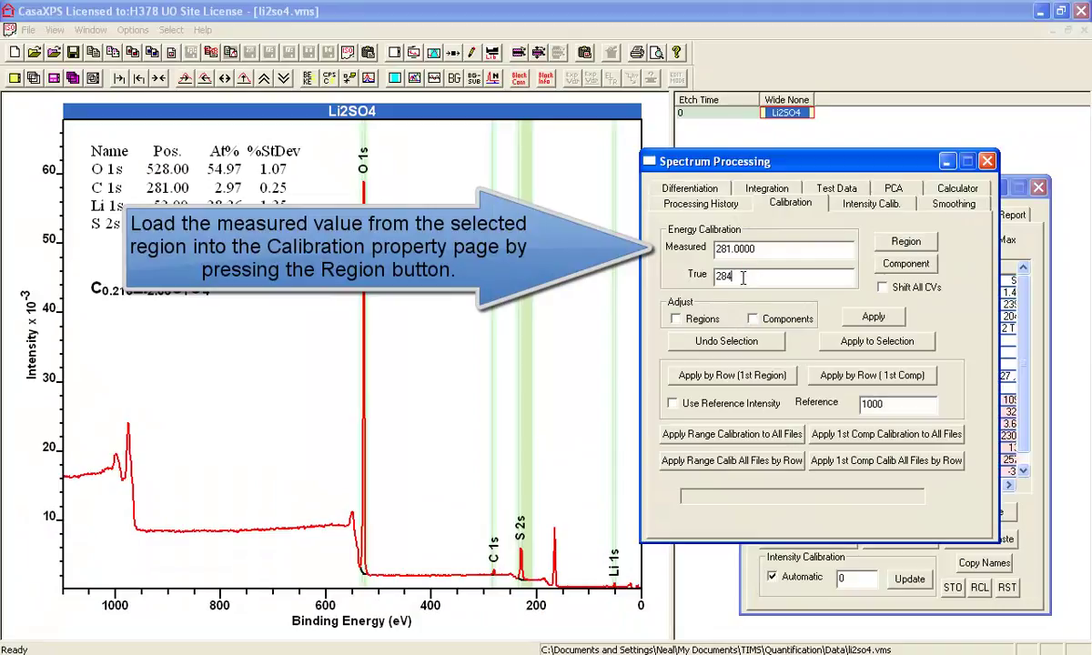
left_click(684, 319)
left_click(866, 318)
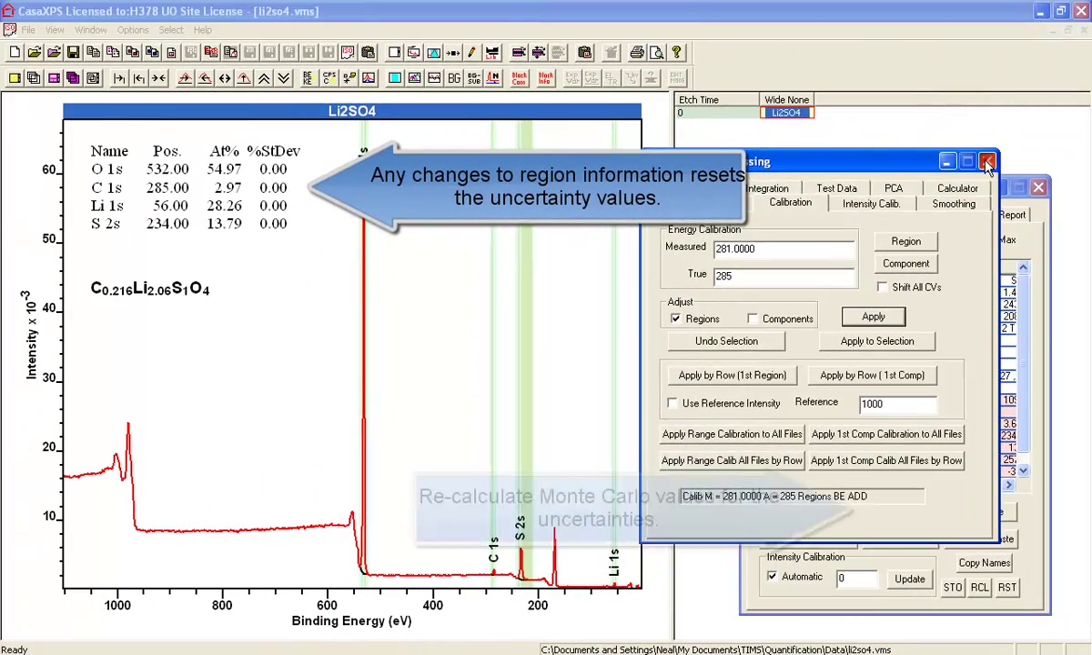
left_click(909, 180)
Step: Recalculate error bars (%StDev 1.06, 0.23, 1.34, 0.44) and copy the Li2SO4 block, processed data only
left_click(909, 513)
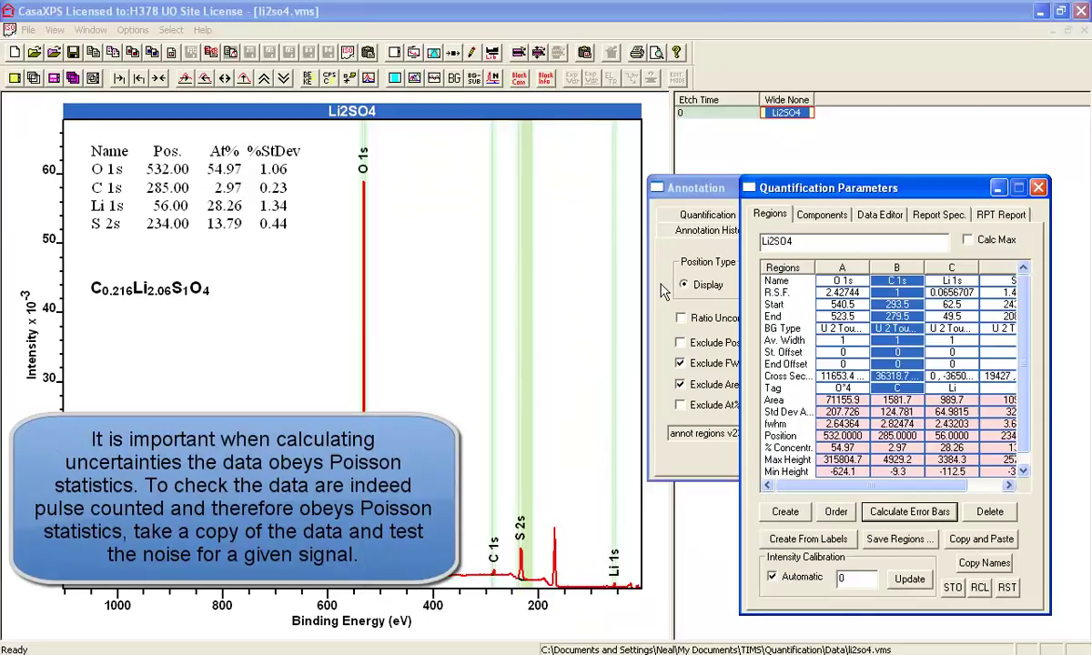
left_click(559, 52)
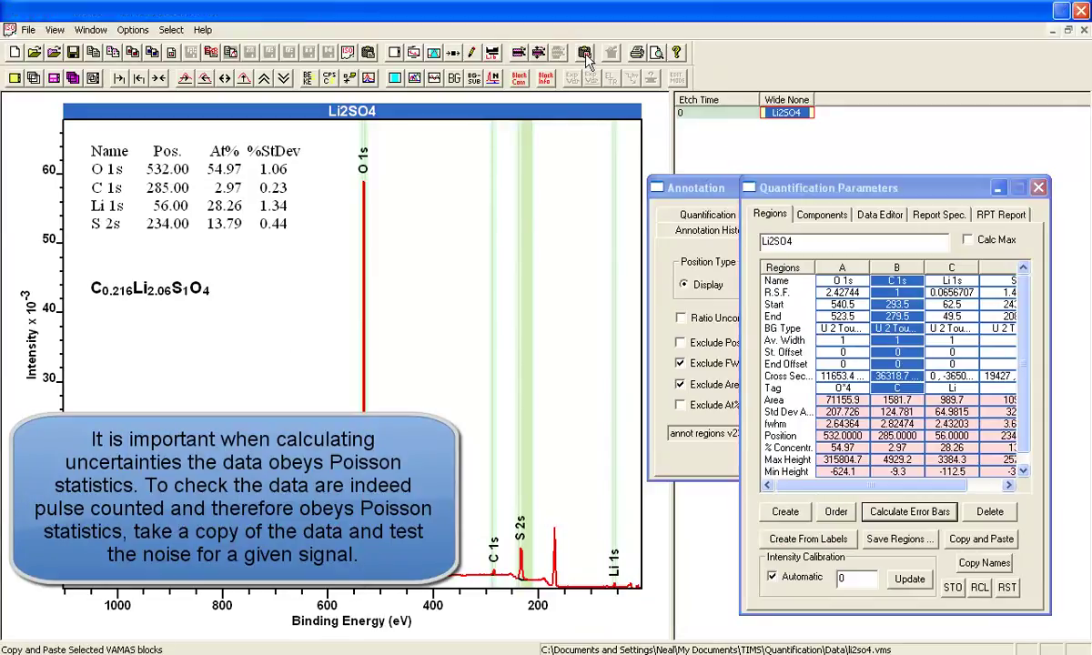
left_click(339, 206)
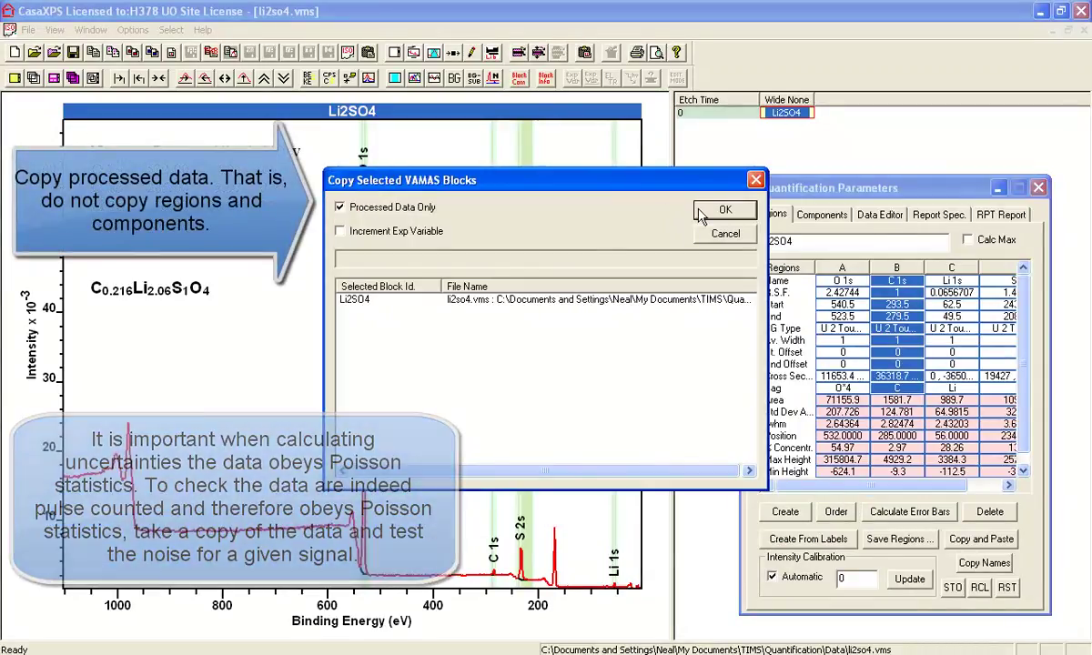
left_click(724, 210)
Step: On the copied block, add a Regression region from 809.7 to 698.2 eV and plot residuals (STD 0.852836)
left_click(784, 125)
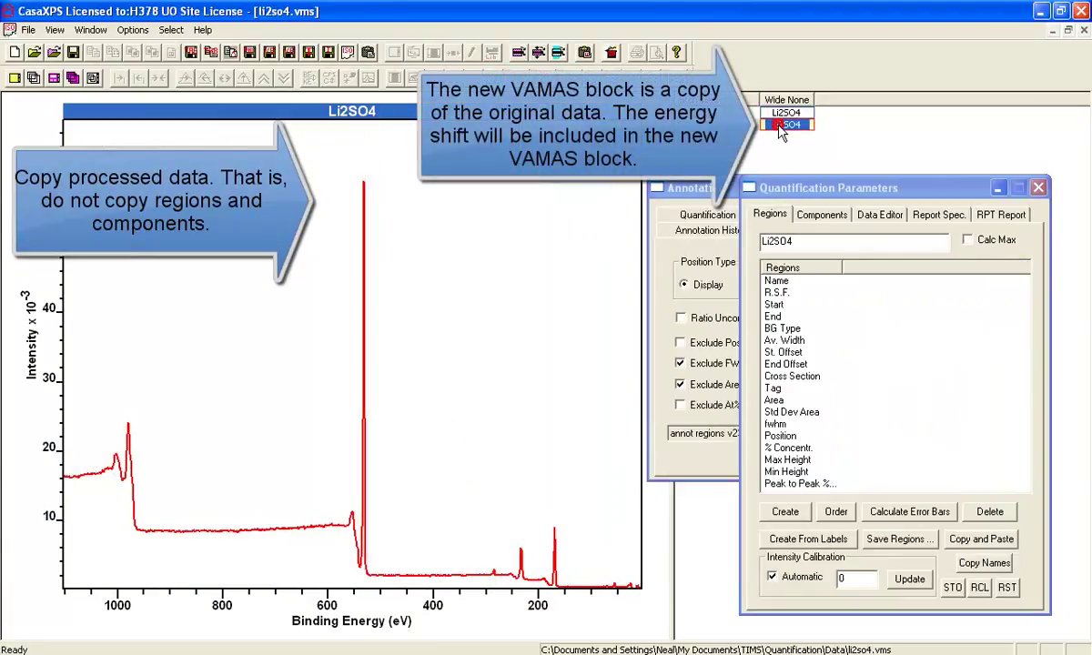
left_click_drag(219, 513, 274, 535)
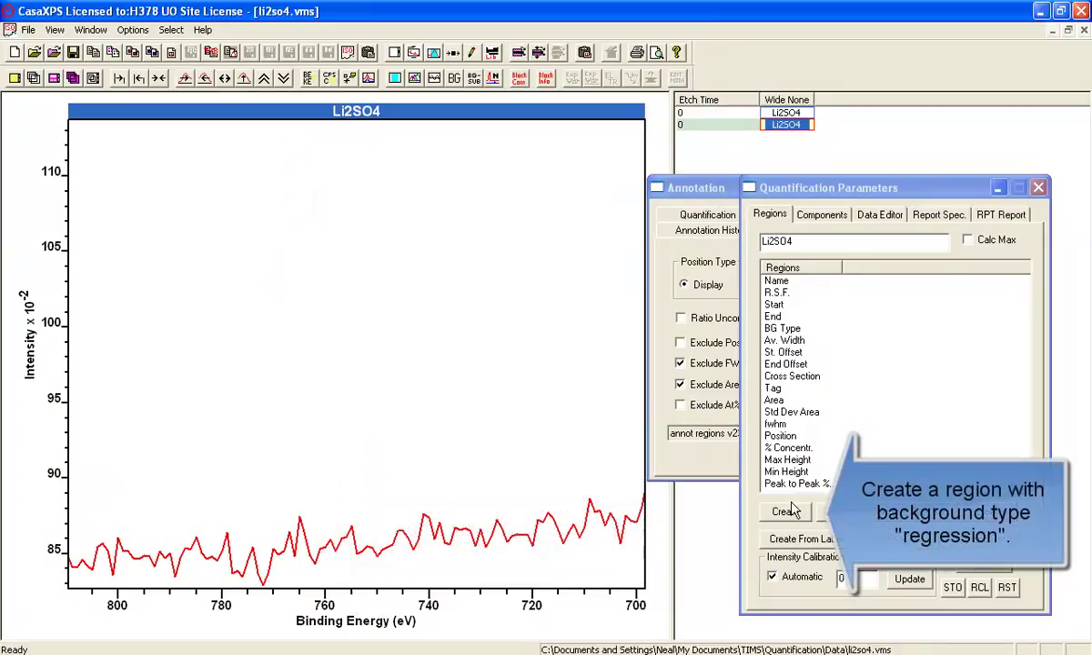
left_click(784, 511)
double_click(859, 329)
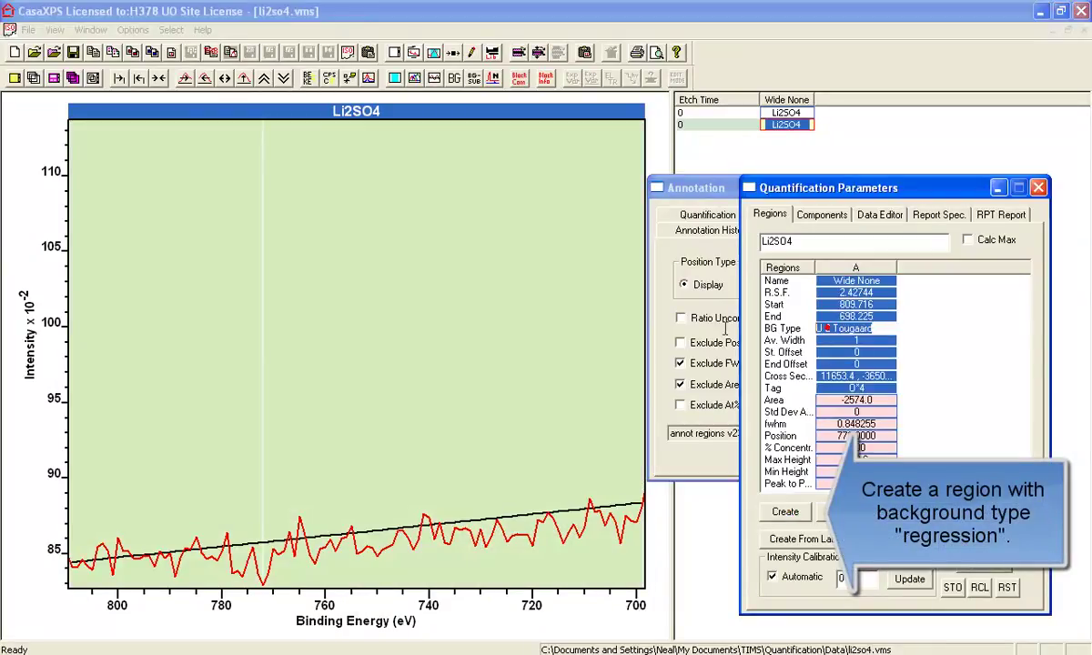
type("Regression")
key("Return")
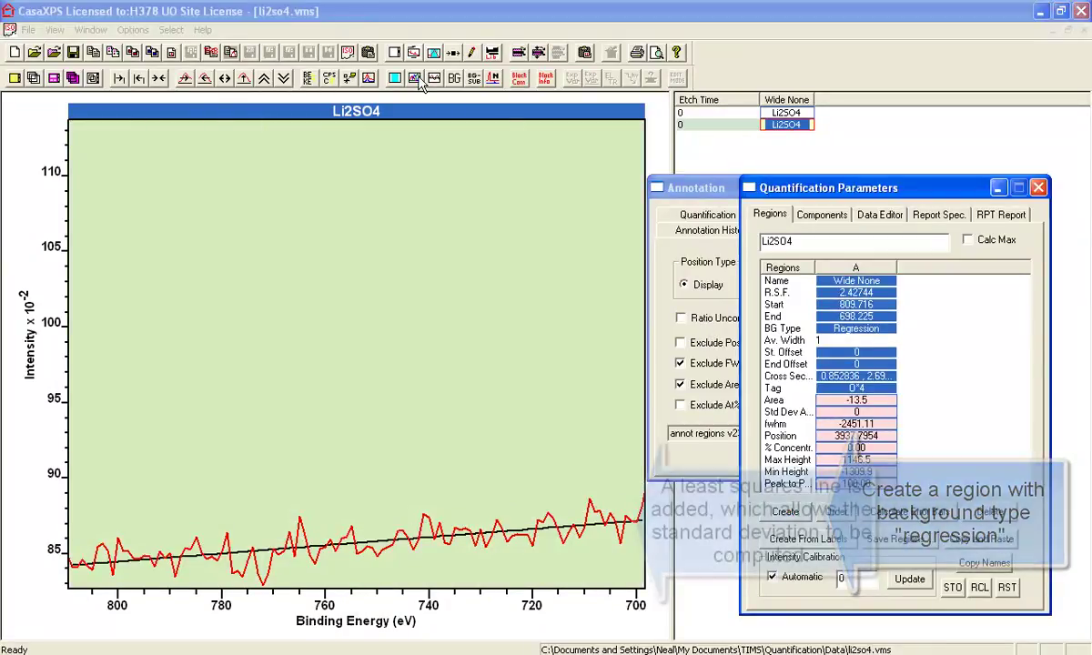
left_click(435, 79)
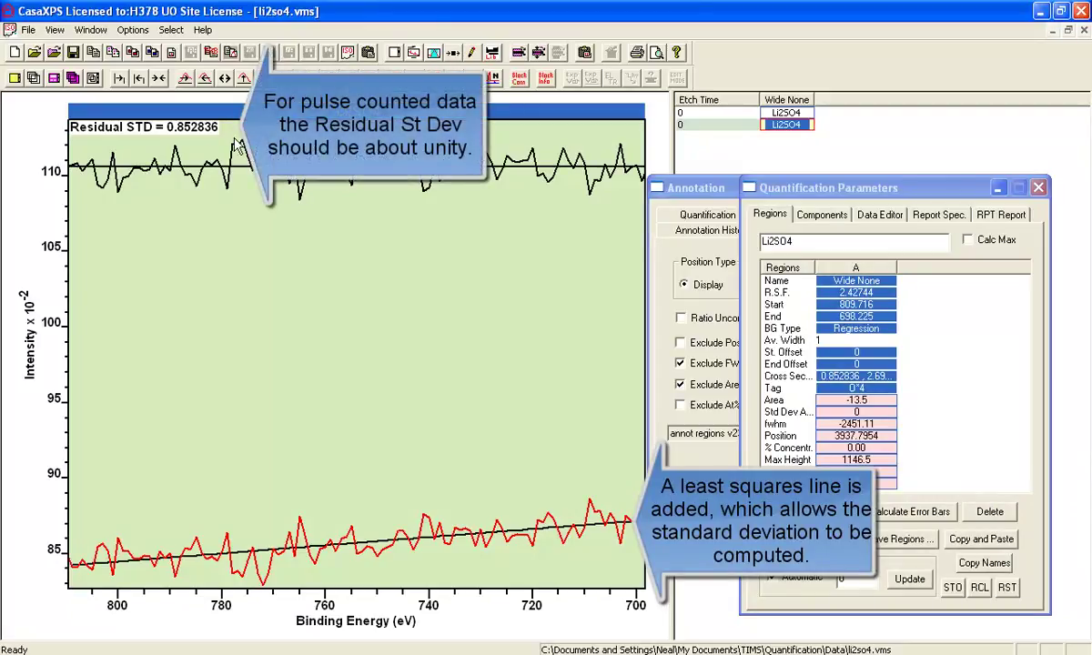